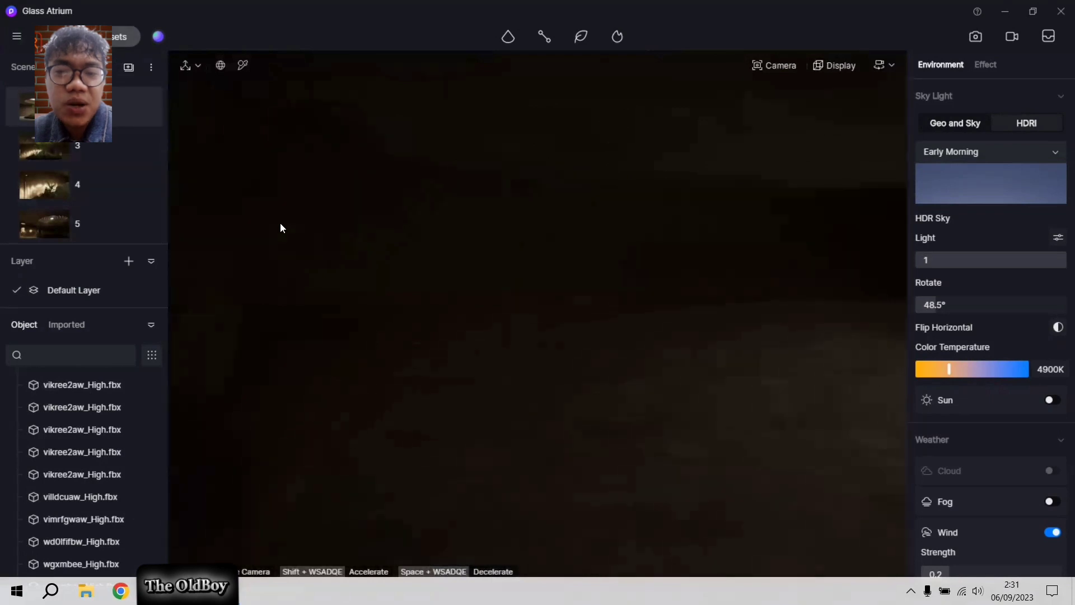
Place a Modern Metal Round Wall Lamp from the wall lamp assets against the dark wall and raise it into position
left_click(19, 36)
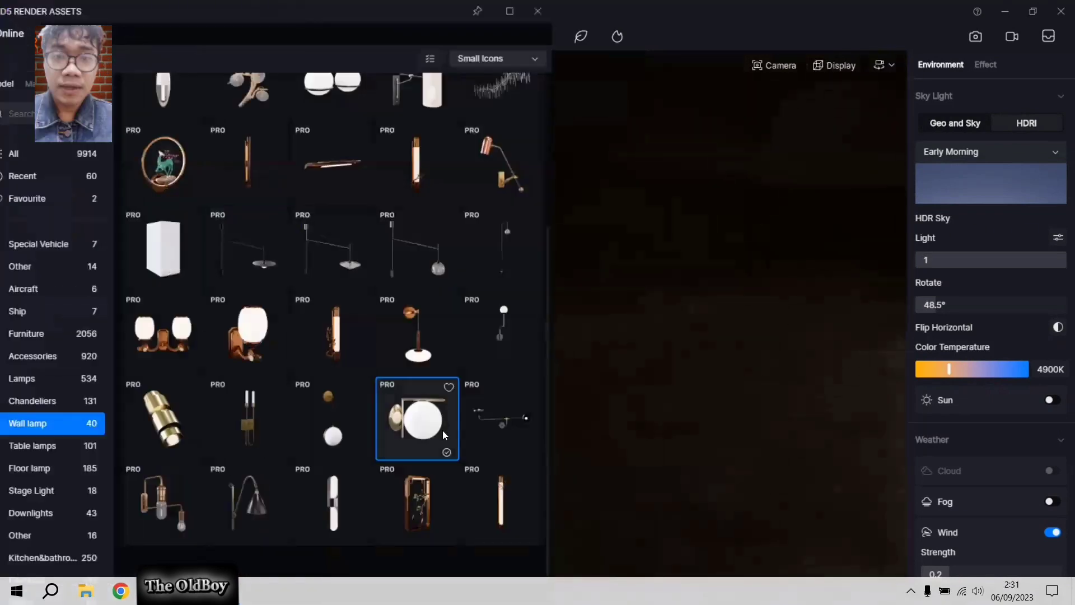
left_click_drag(551, 386, 328, 387)
left_click(490, 451)
left_click_drag(489, 468, 573, 429)
left_click_drag(490, 427, 490, 288)
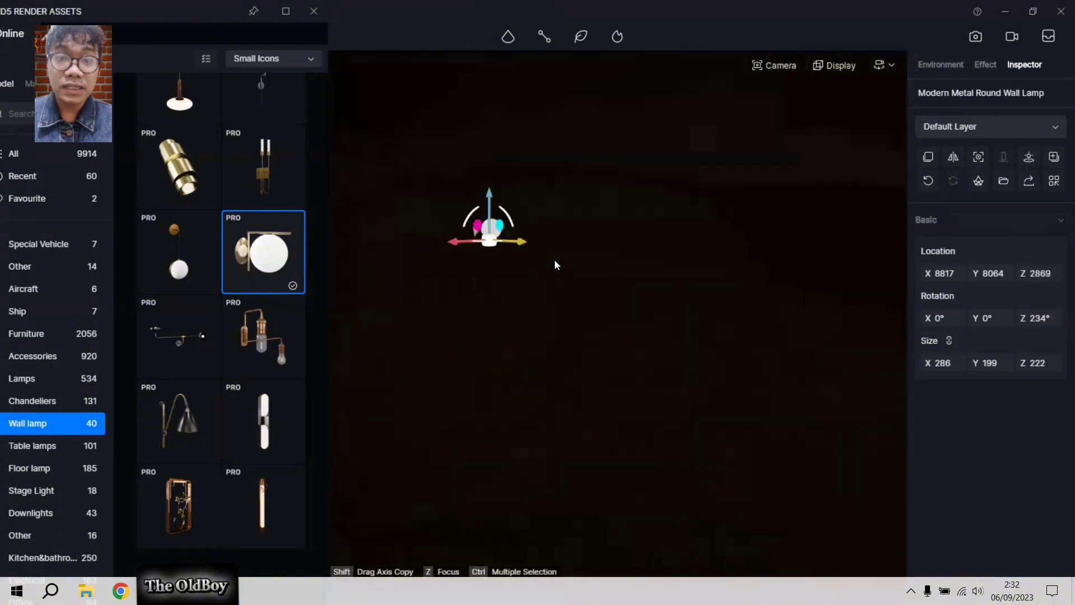
Insert a spotlight at the round wall lamp and adjust its aim to shine down the wall
left_click(986, 65)
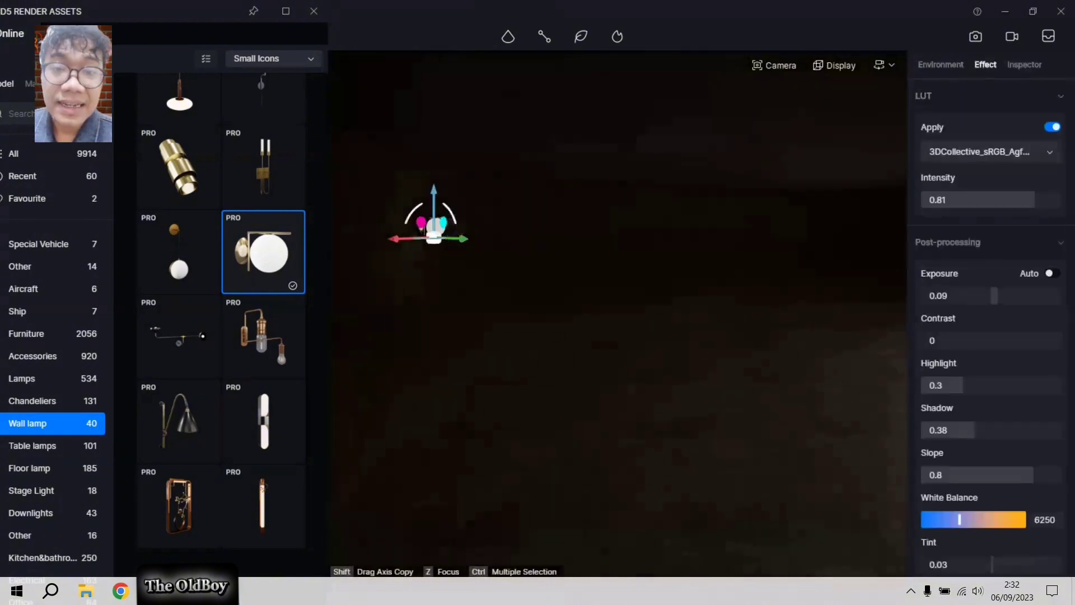
left_click(1024, 64)
left_click_drag(148, 20, 896, 22)
left_click(20, 40)
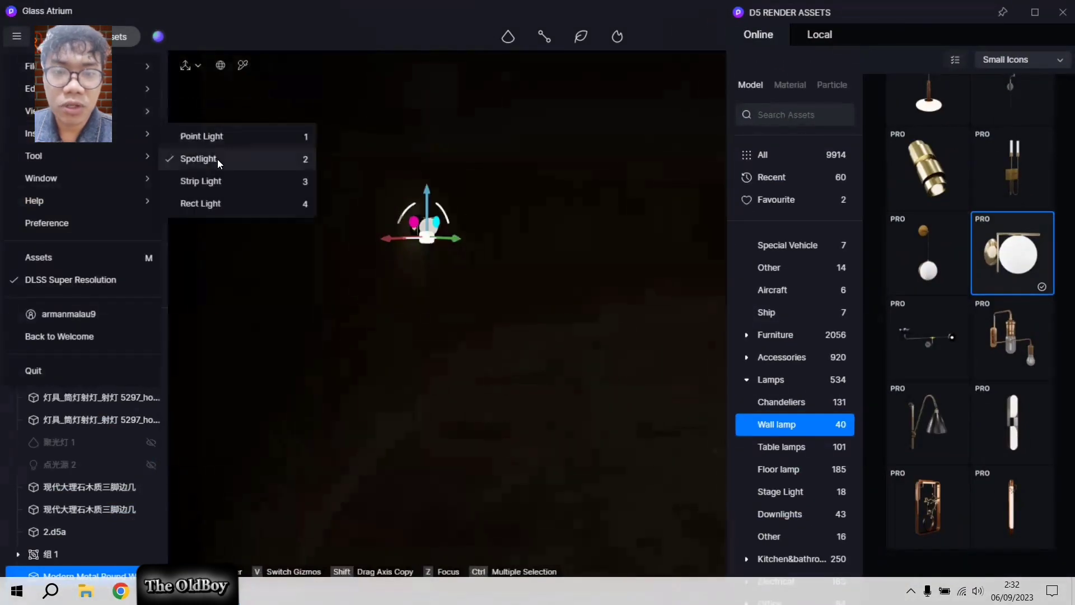
left_click(217, 159)
left_click_drag(447, 208, 490, 370)
right_click_drag(491, 370, 295, 169)
Duplicate the round wall lamp and place the copy further along the same wall
left_click(350, 171)
right_click_drag(359, 185, 431, 291)
right_click(62, 555)
left_click(90, 250)
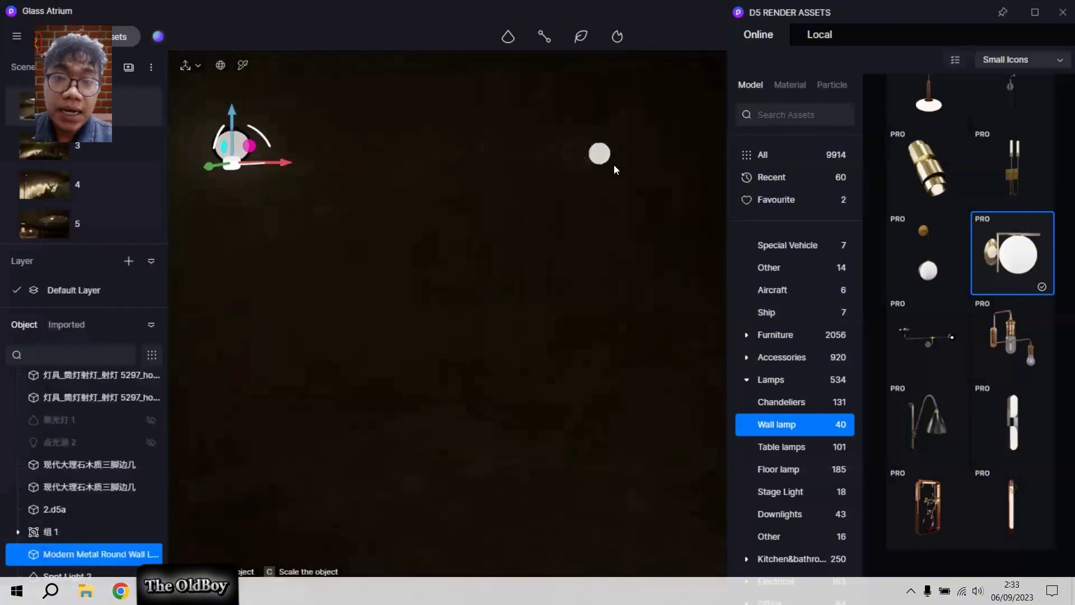
left_click(492, 163)
Insert a spotlight at the second wall lamp, shining down the wall, and adjust the lamp's position
left_click(16, 37)
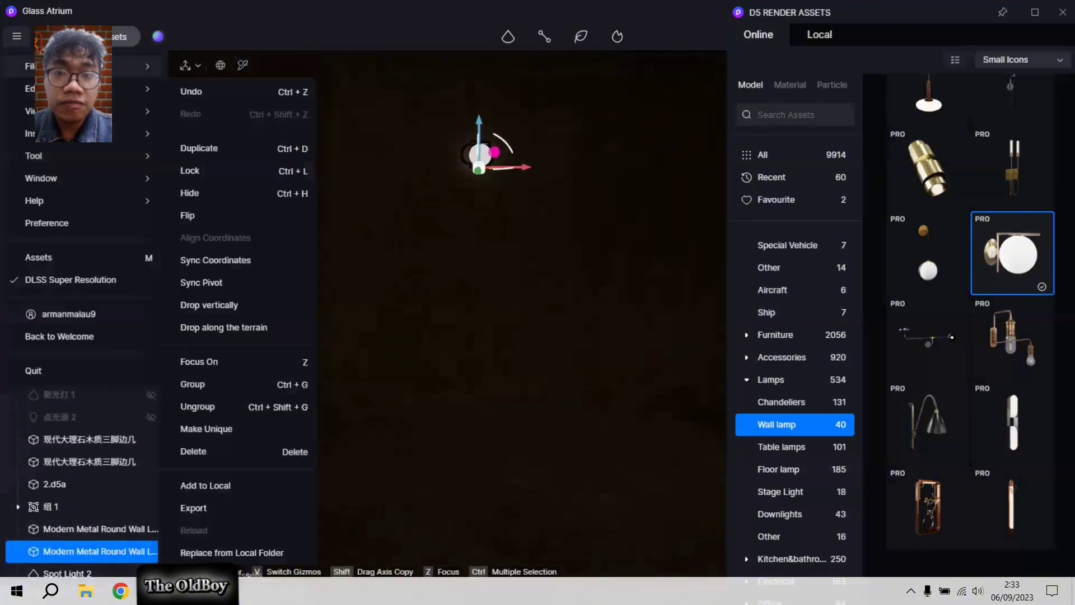
mouse_move(84, 135)
left_click(219, 158)
left_click(487, 157)
mouse_move(514, 133)
left_mouse_down()
mouse_move(506, 120)
mouse_move(513, 133)
left_mouse_up()
left_click(470, 160)
left_click(479, 155)
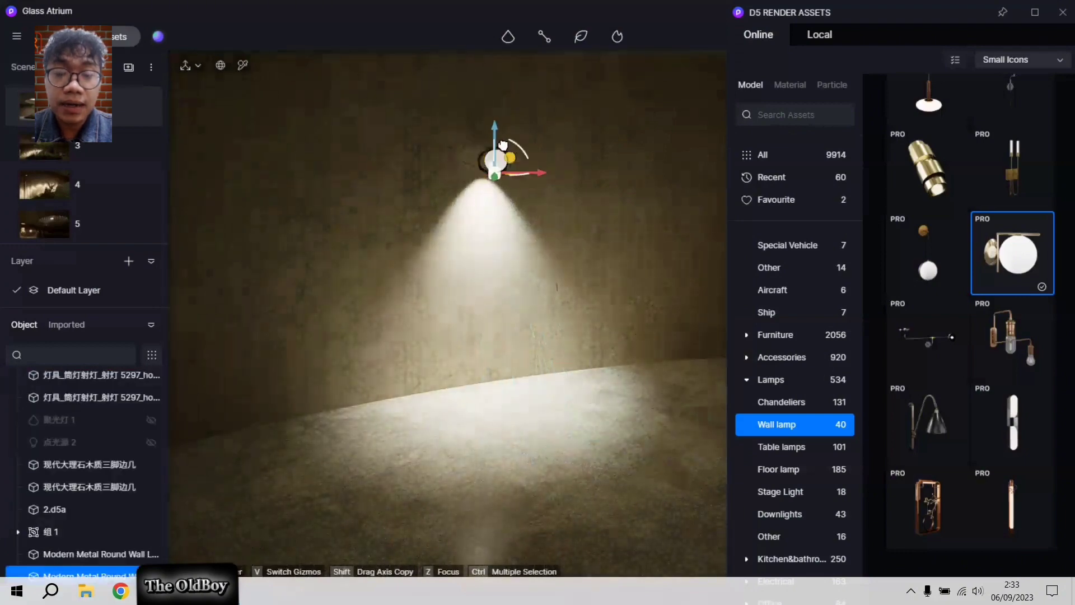
left_click(489, 176)
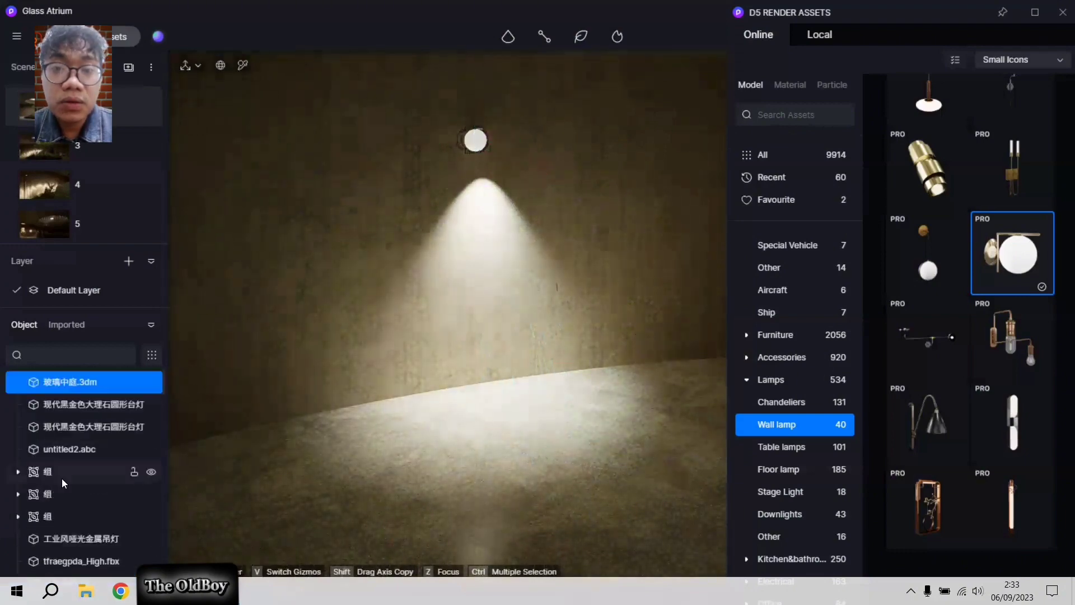
Place a downward spotlight at the second wall lamp again, aligned with its globe
left_click(506, 157)
left_click(491, 213)
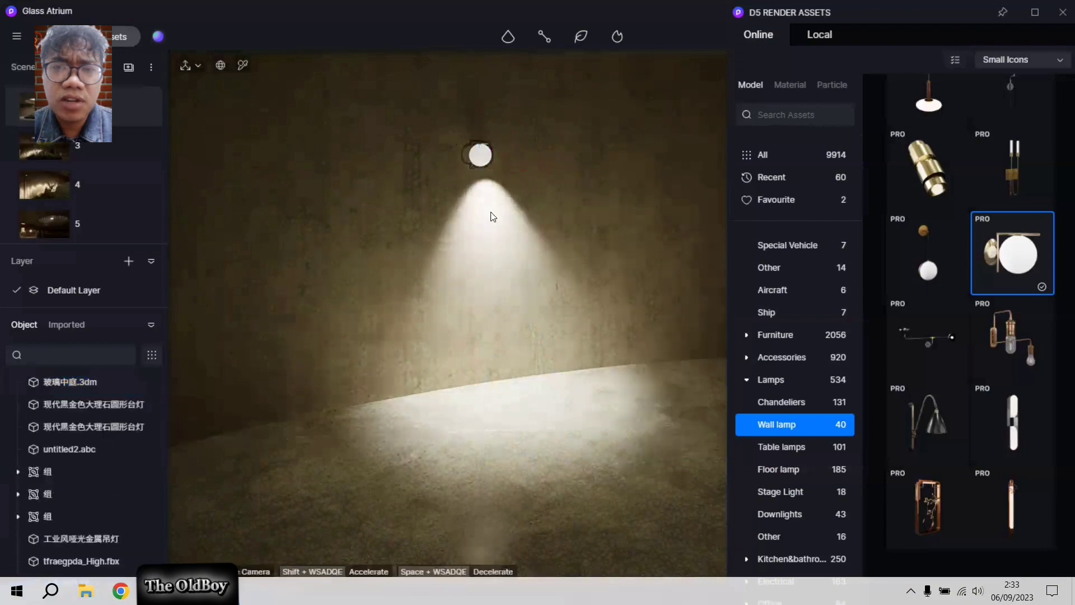
left_click(17, 36)
left_click(483, 155)
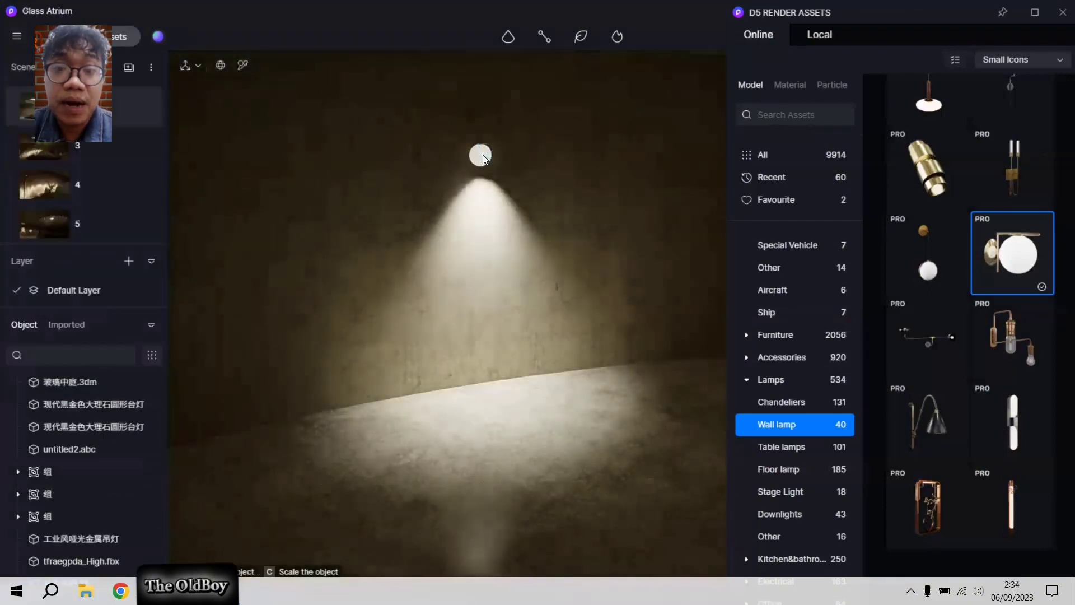
left_click(505, 156)
Duplicate the round wall lamp to the next stretch of concrete wall and raise it to lamp height
key("d")
mouse_move(305, 130)
left_mouse_down()
mouse_move(313, 102)
mouse_move(322, 128)
left_mouse_up()
key("a")
right_click_drag(384, 234, 371, 143)
key("d")
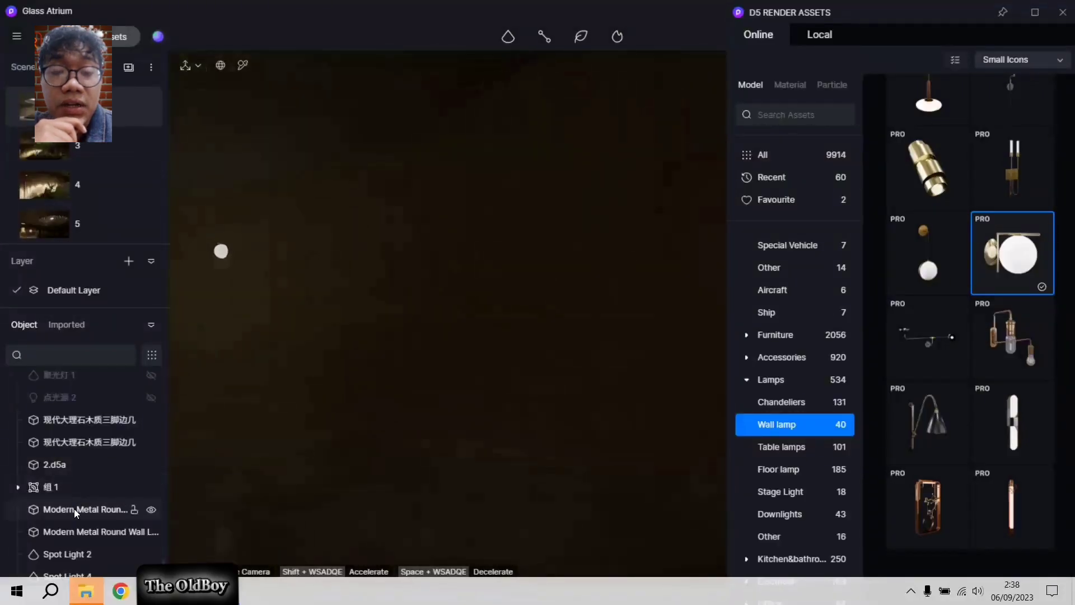
right_click(89, 535)
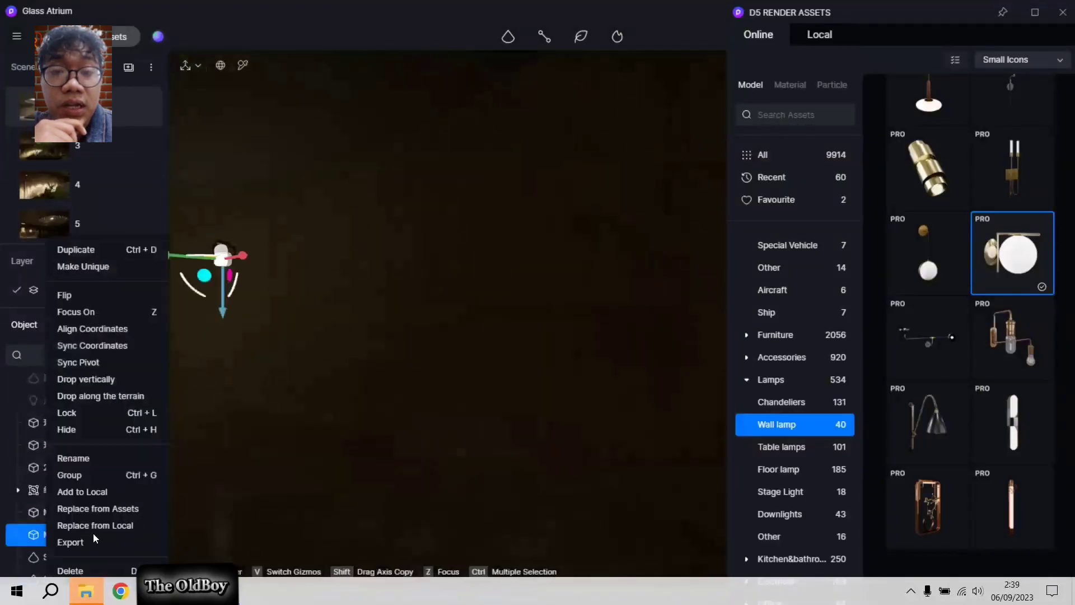
left_click(84, 250)
scroll(565, 253, "down", 1)
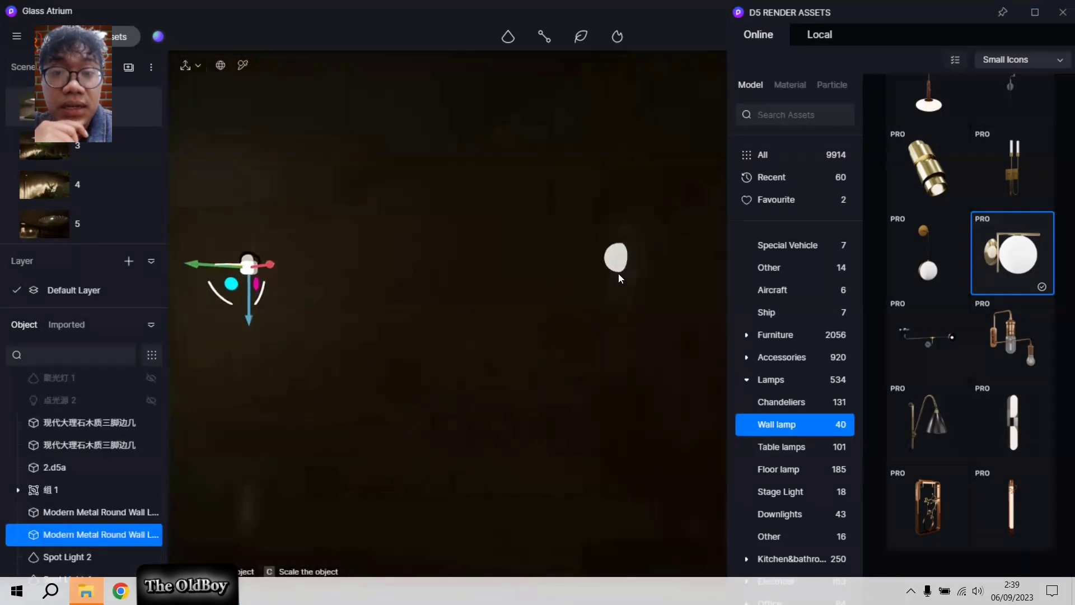
left_click(391, 441)
left_click_drag(417, 446, 569, 473)
left_click_drag(545, 431, 533, 220)
Add a spotlight at the newly placed third wall lamp and rotate it to shine downward
left_click(508, 36)
left_click(548, 229)
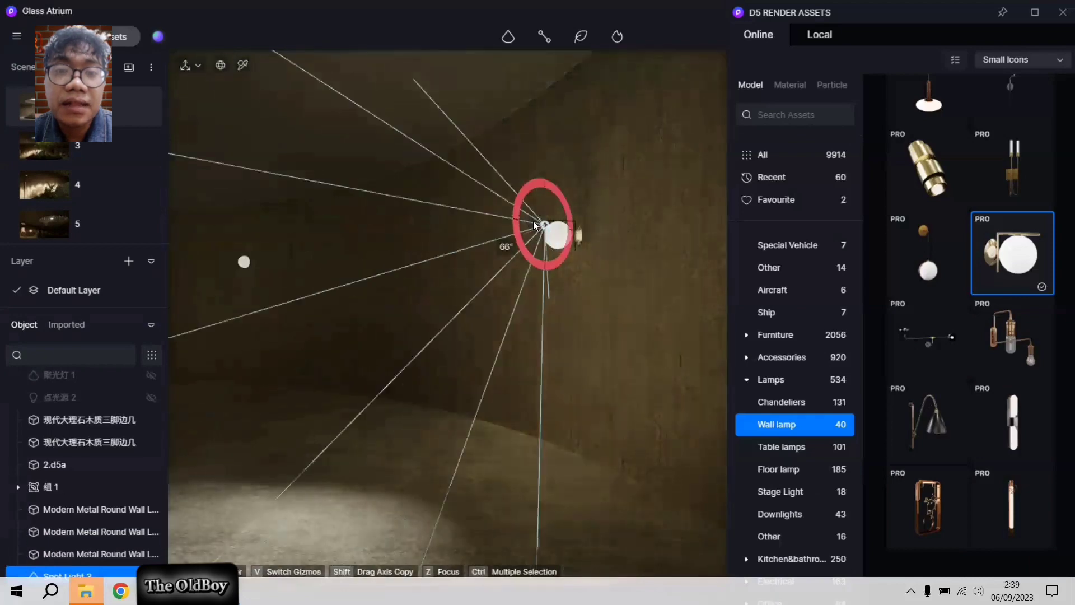
right_click_drag(533, 221, 560, 332)
Duplicate the round wall lamp onto the curved wooden wall and rotate it to fit the wall
scroll(89, 498, "down", 6)
scroll(89, 498, "up", 5)
right_click(53, 462)
left_click(88, 253)
left_click(457, 203)
left_click_drag(473, 211, 425, 214)
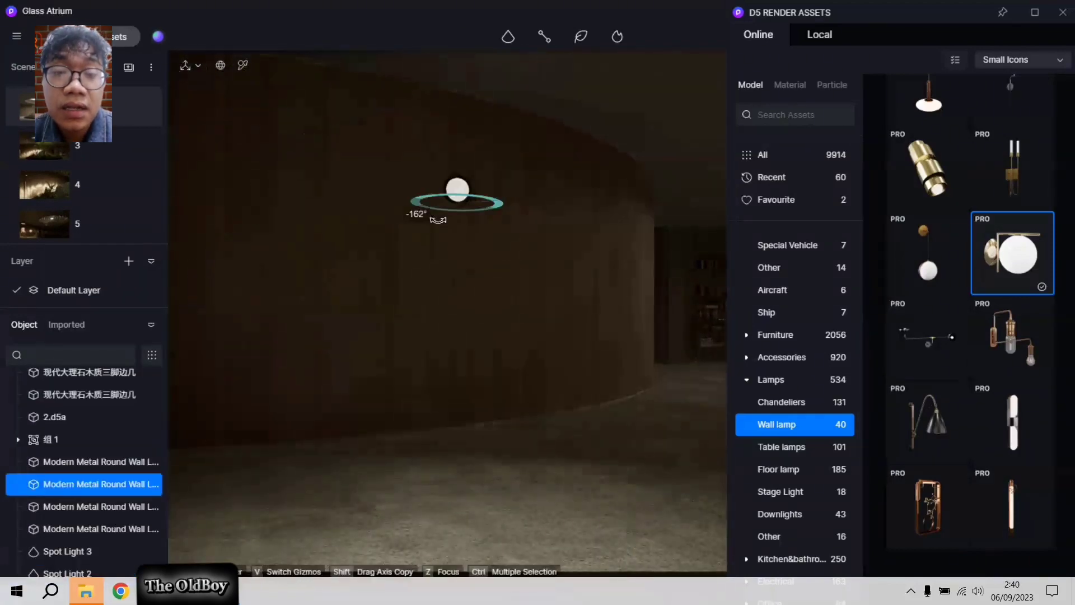
Insert a spotlight at the lamp on the wooden wall and aim it down the wall
right_click_drag(476, 297, 436, 249)
left_click(17, 36)
mouse_move(84, 134)
left_click(206, 161)
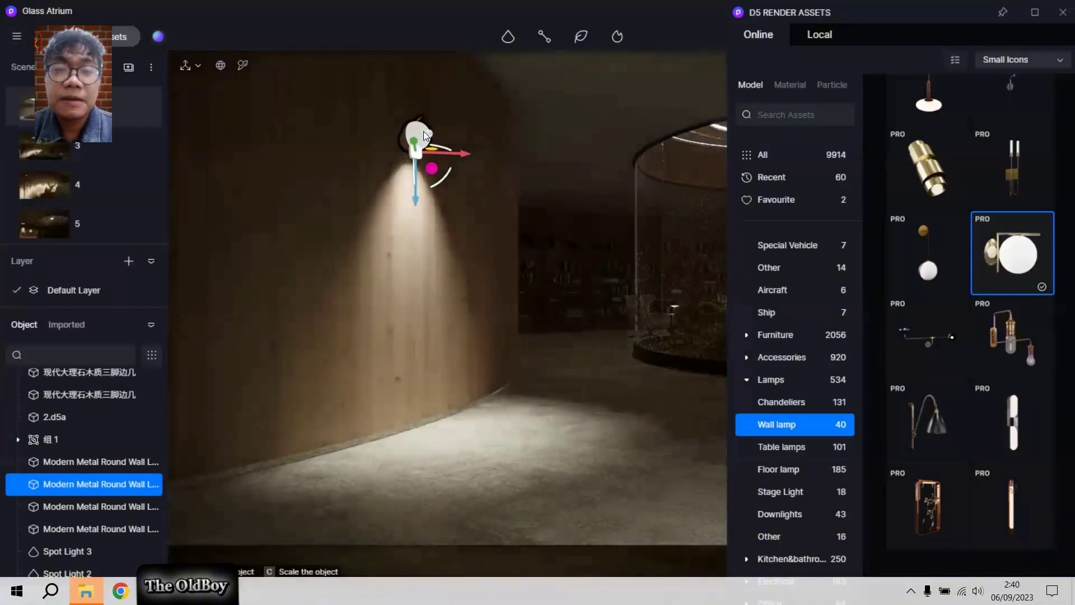
left_click(423, 131)
scroll(427, 159, "up", 3)
left_click_drag(408, 119, 422, 77)
Copy the round wall lamp and paste it high on the concrete pillar beside the bookshelves
right_click_drag(292, 240, 235, 90)
right_click(48, 485)
left_click(45, 486)
key("ctrl+c")
key("ctrl+v")
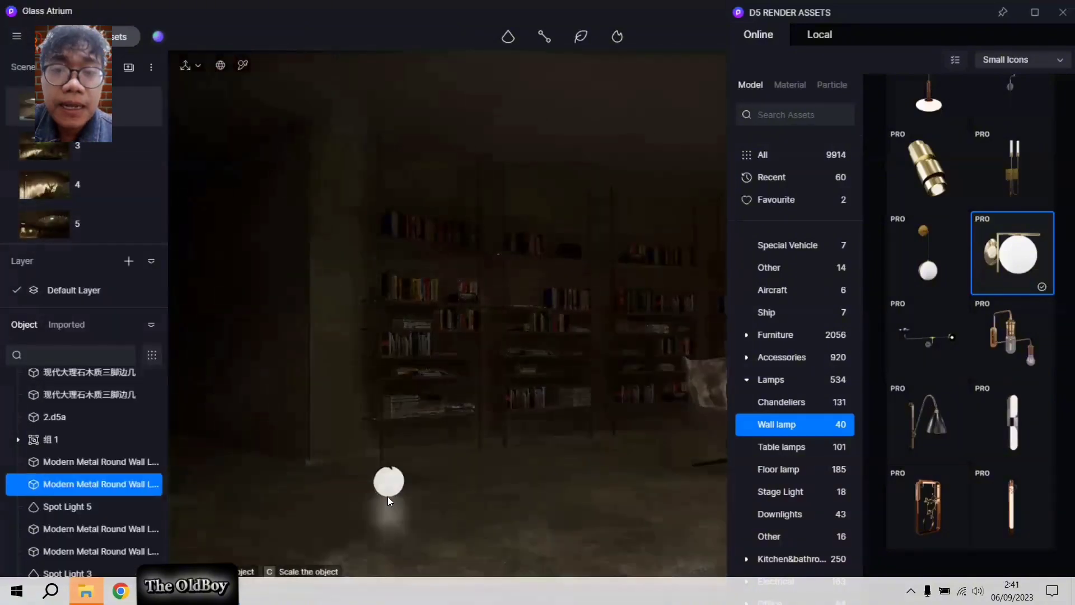
left_click(334, 170)
Insert a spotlight at the pillar lamp beside the bookshelves and adjust its aim downward
left_click(16, 37)
left_click(206, 162)
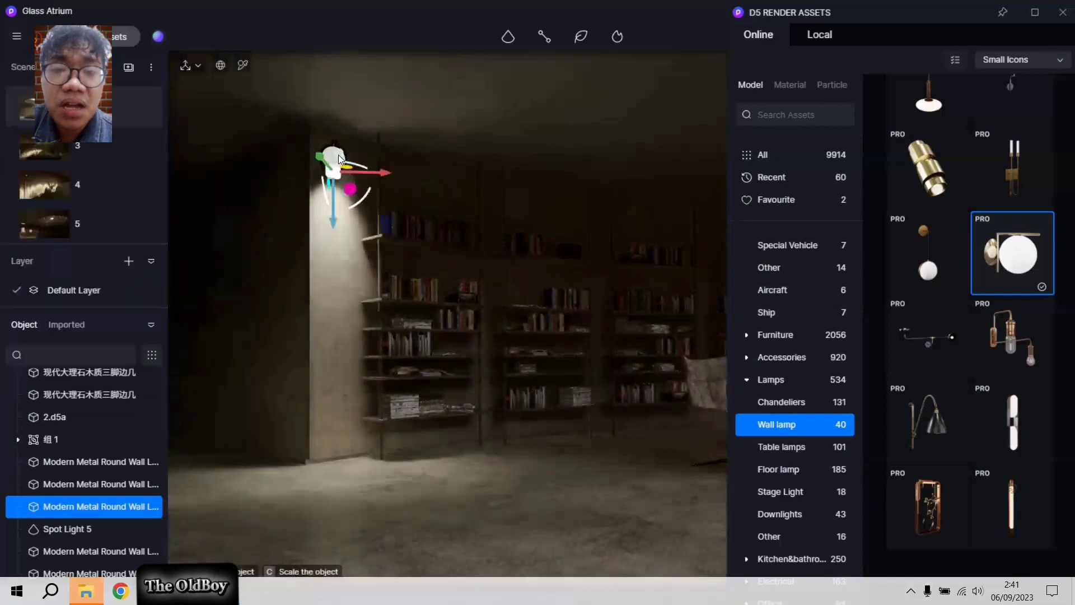
left_click(338, 154)
left_click_drag(369, 180, 376, 209)
left_click_drag(363, 144, 376, 168)
Paste another copy of the round wall lamp in the bookshelf area and shift it into position
right_click_drag(448, 335, 400, 312)
key("ctrl+v")
left_click(427, 188)
middle_click_drag(398, 186, 491, 183)
left_click_drag(491, 175, 481, 176)
Insert a spotlight at the lamp just pasted in the bookshelf area
left_click(17, 36)
left_click(206, 161)
left_click(520, 169)
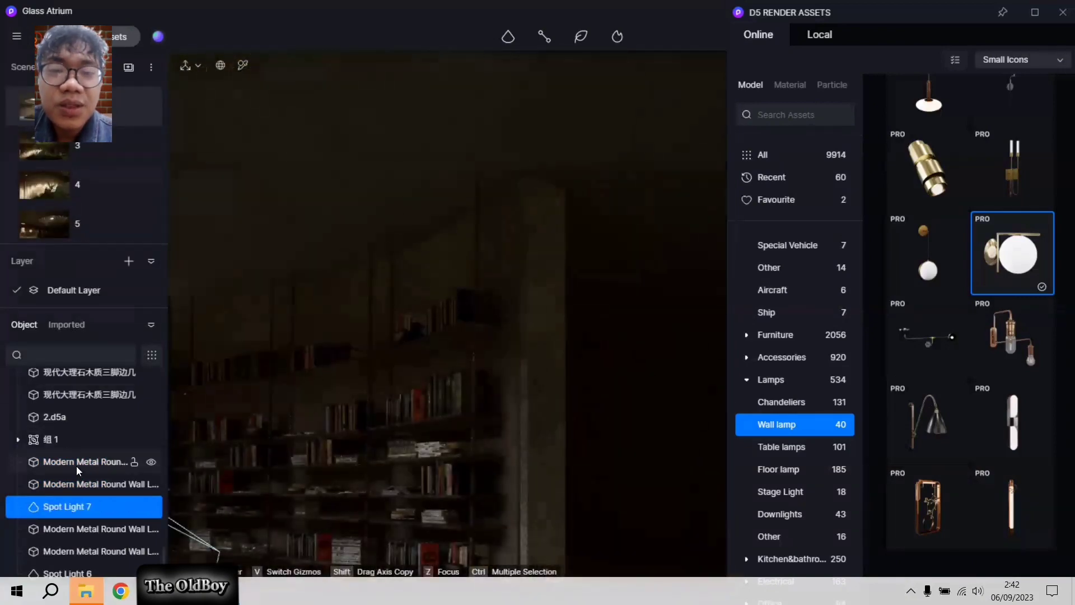
Copy the round wall lamp onto the pillar at the far end of the bookshelves and fit it with a downward spotlight
left_click(77, 467)
key("ctrl+c")
key("ctrl+v")
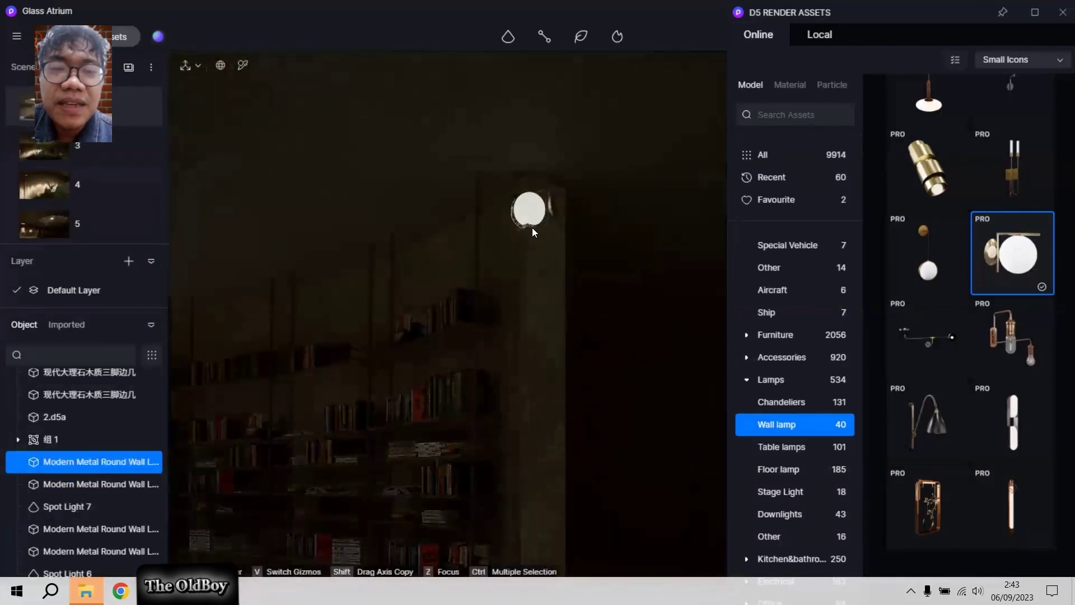
left_click(531, 228)
left_click(517, 198)
left_click_drag(492, 219, 476, 196)
Browse the chandelier and wall lamp categories in the lamp assets
scroll(350, 424, "down", 3)
right_click_drag(349, 424, 261, 393)
left_click(17, 36)
scroll(946, 360, "up", 10)
left_click(771, 379)
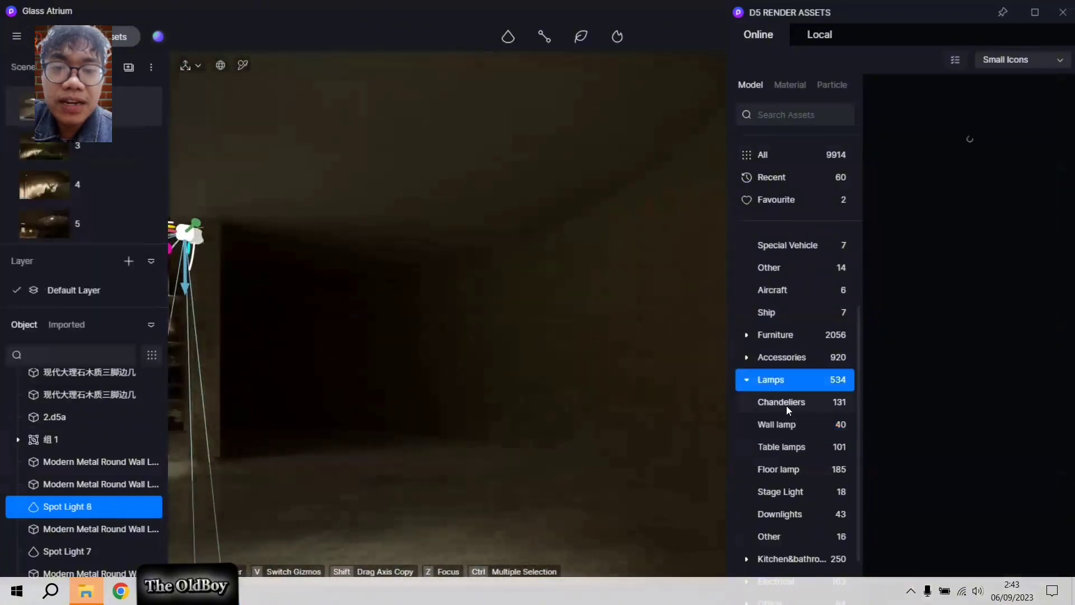
scroll(964, 359, "down", 5)
left_click(781, 401)
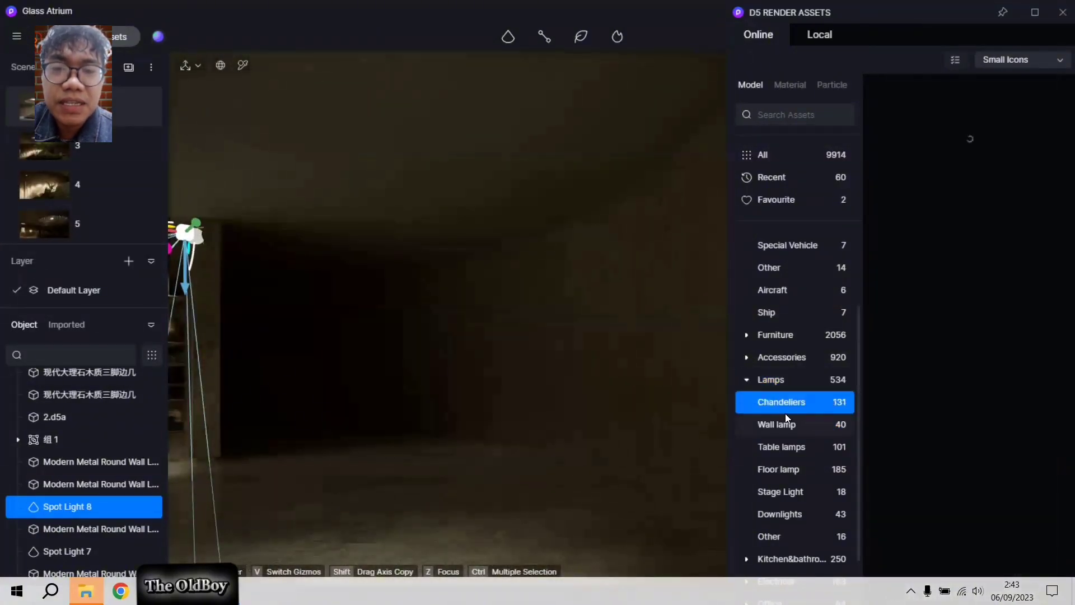
left_click(776, 424)
Place another round wall lamp on the concrete wall beyond the dark opening, then rotate and move it against the wall
left_click(530, 262)
left_click(523, 267)
scroll(520, 266, "up", 3)
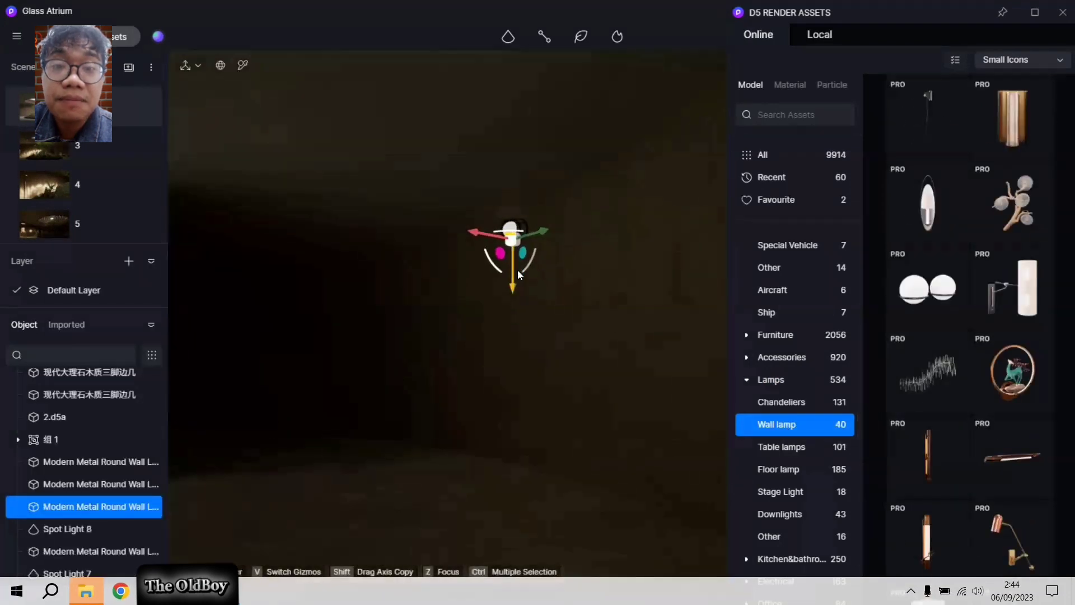
left_click_drag(531, 256, 540, 261)
left_click_drag(496, 227, 451, 214)
right_click_drag(366, 365, 274, 367)
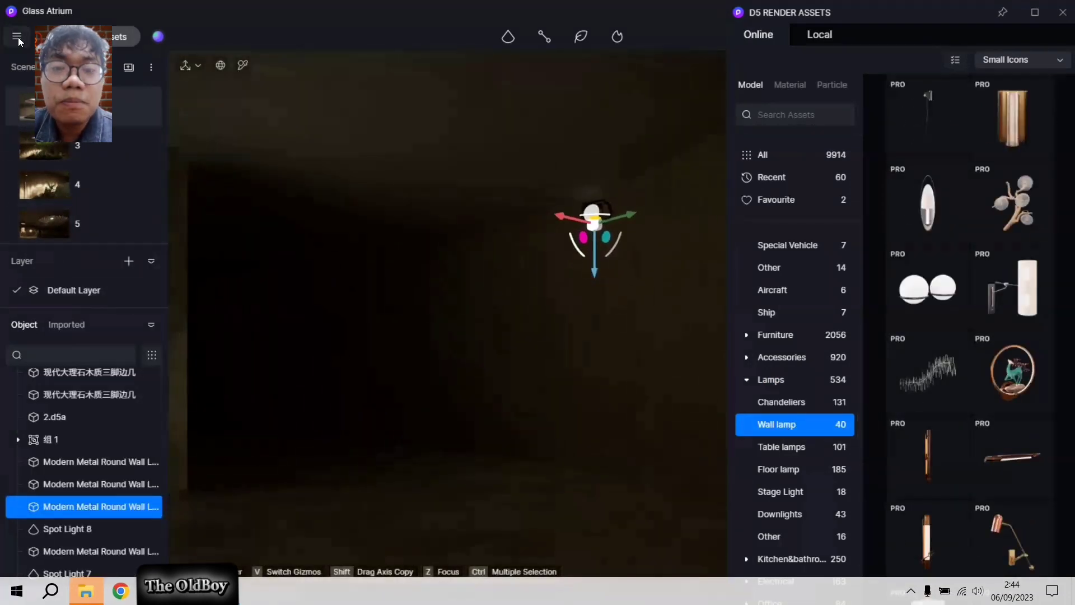
Insert a spotlight under the lamp beyond the dark opening and adjust it to light the wall downward
left_click(16, 37)
mouse_move(29, 66)
left_click(190, 149)
left_click(631, 523)
left_click(16, 37)
left_click(508, 37)
left_click(518, 87)
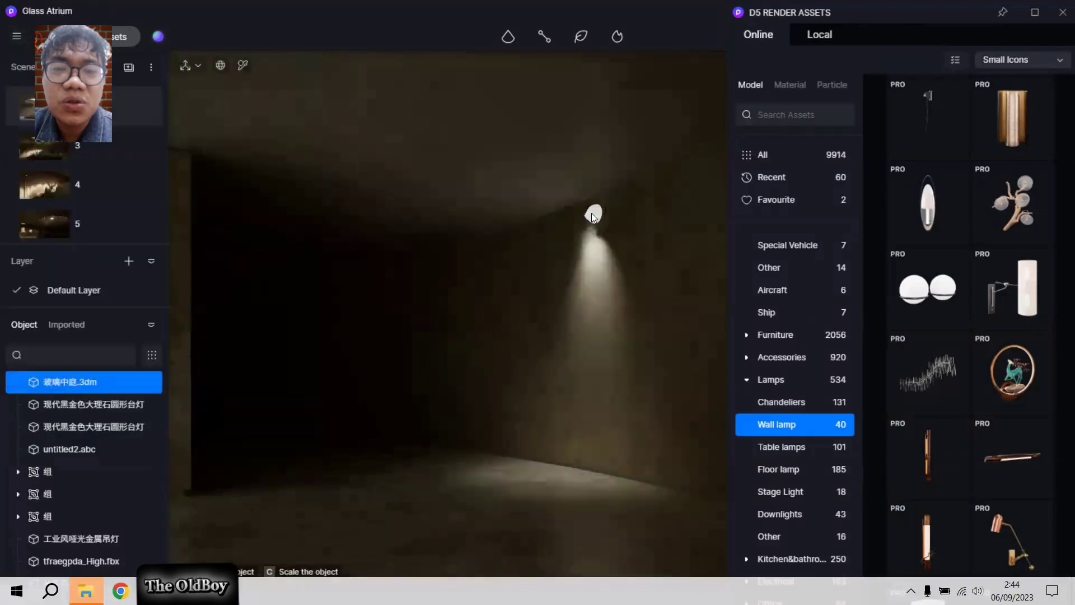
left_click(594, 217)
left_click_drag(578, 231, 601, 246)
Place the seated reading woman from the slightly moving character assets on the lounge chair beside the lamp table
right_click_drag(493, 195, 380, 314)
left_click_drag(983, 20, 200, 10)
left_click(68, 184)
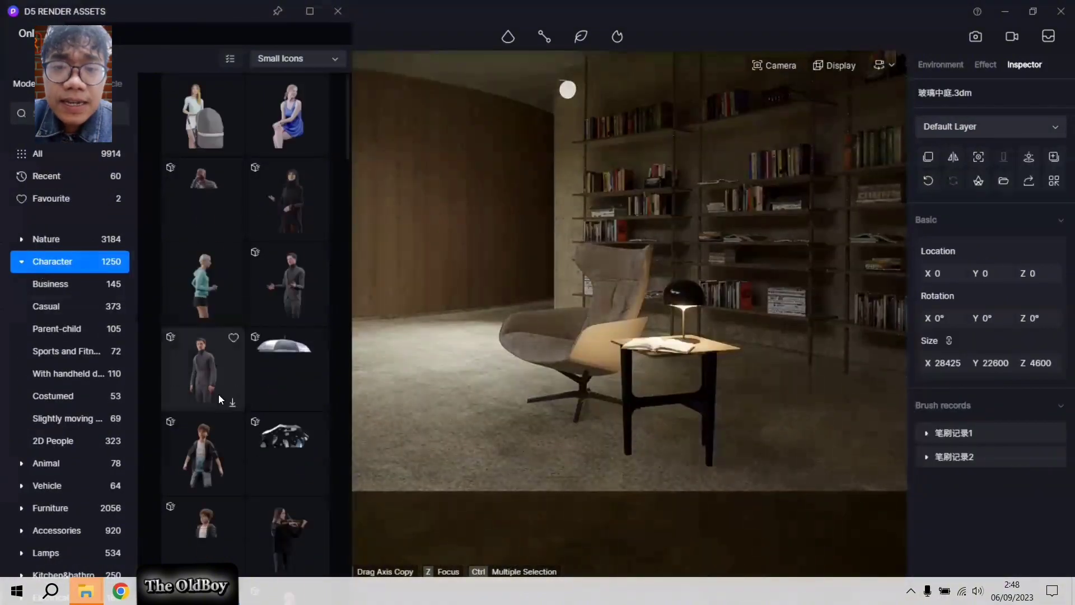
scroll(219, 442, "down", 5)
left_click(68, 419)
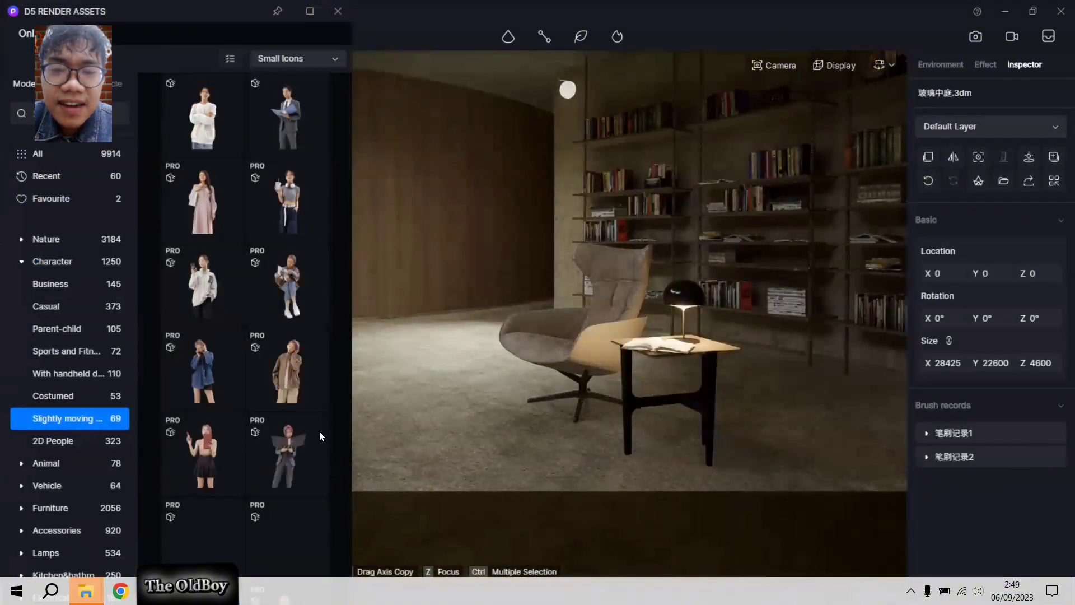
left_click(287, 296)
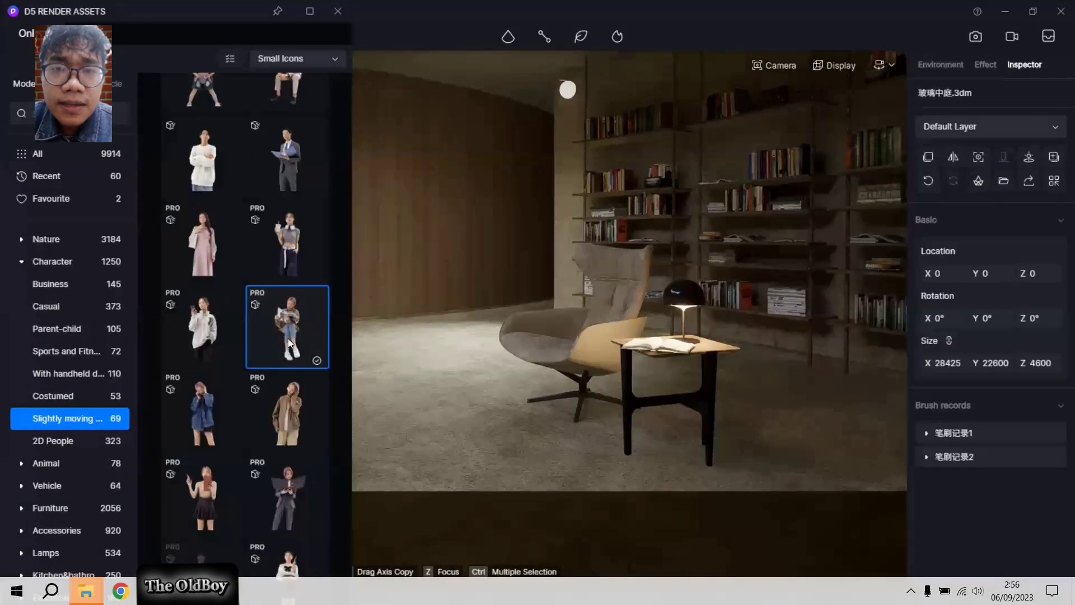
left_click_drag(287, 338, 593, 417)
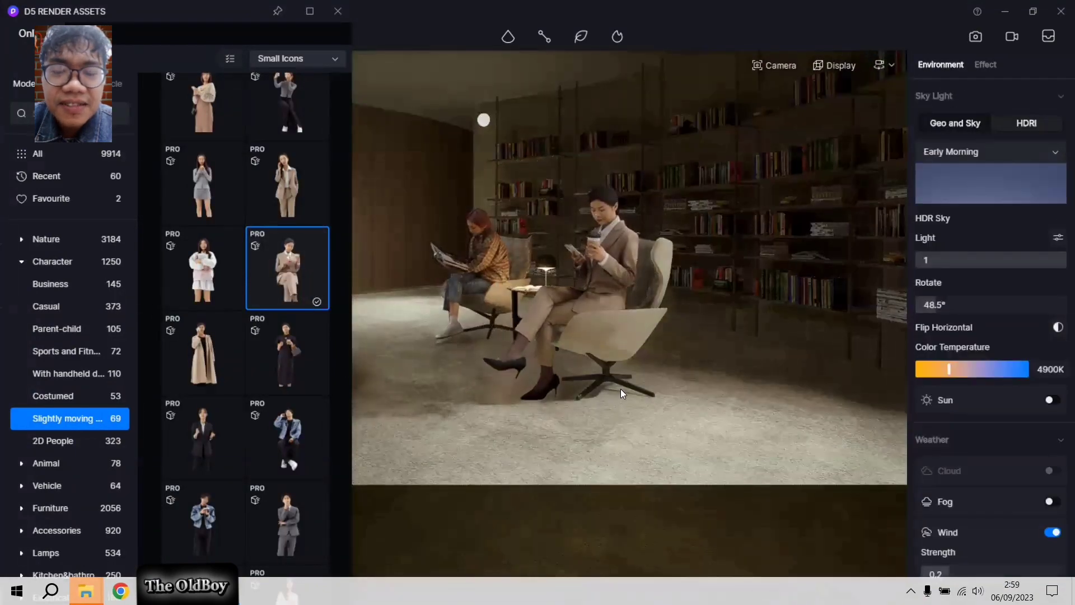
Place the seated woman in a beige suit, holding a phone and cup, on the second lounge chair
left_click(609, 391)
scroll(510, 413, "down", 4)
right_click_drag(511, 413, 551, 400)
scroll(551, 400, "up", 2)
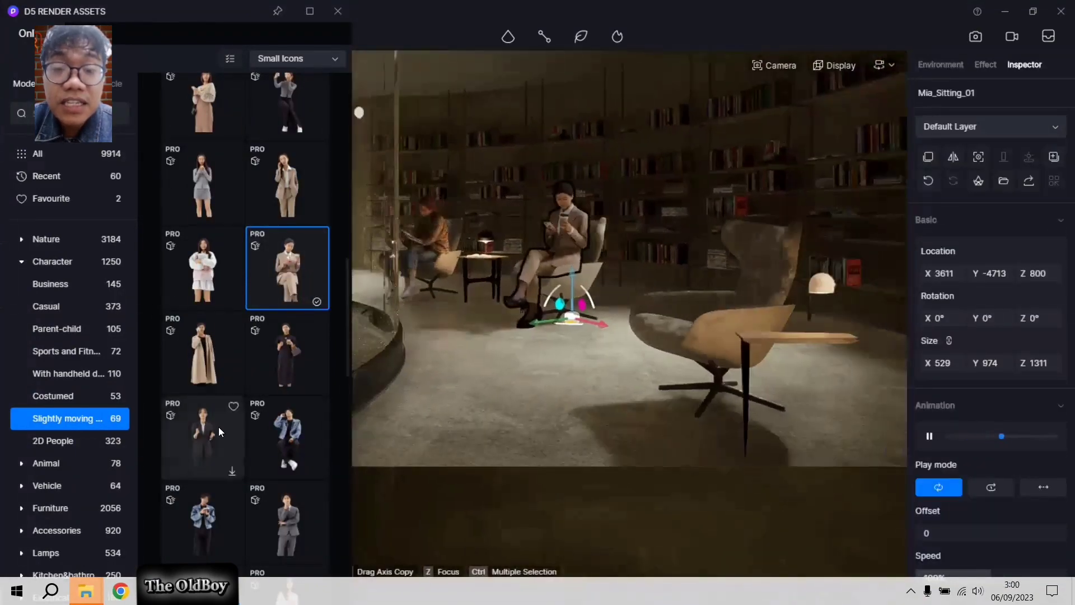
Place the seated man in a white sweater from the character assets in front of the nearest lounge chair
scroll(217, 430, "down", 12)
left_click(301, 383)
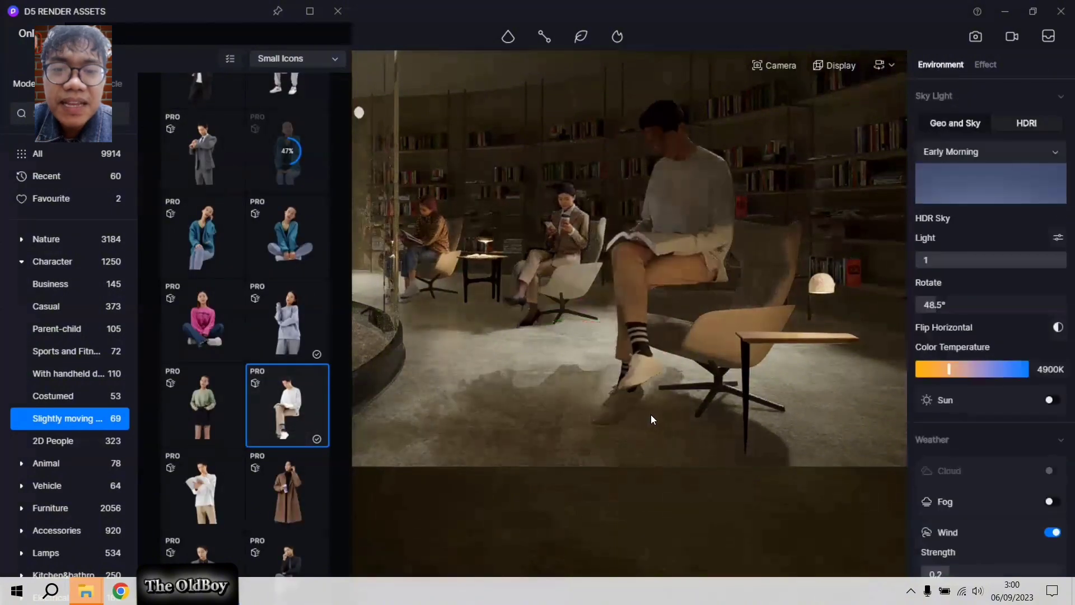
left_click(648, 415)
Set the seated man's Z size to 1500 and move him toward the lounge chair
right_click_drag(575, 385, 570, 322)
left_click_drag(1052, 364, 1035, 374)
type("500")
key("Return")
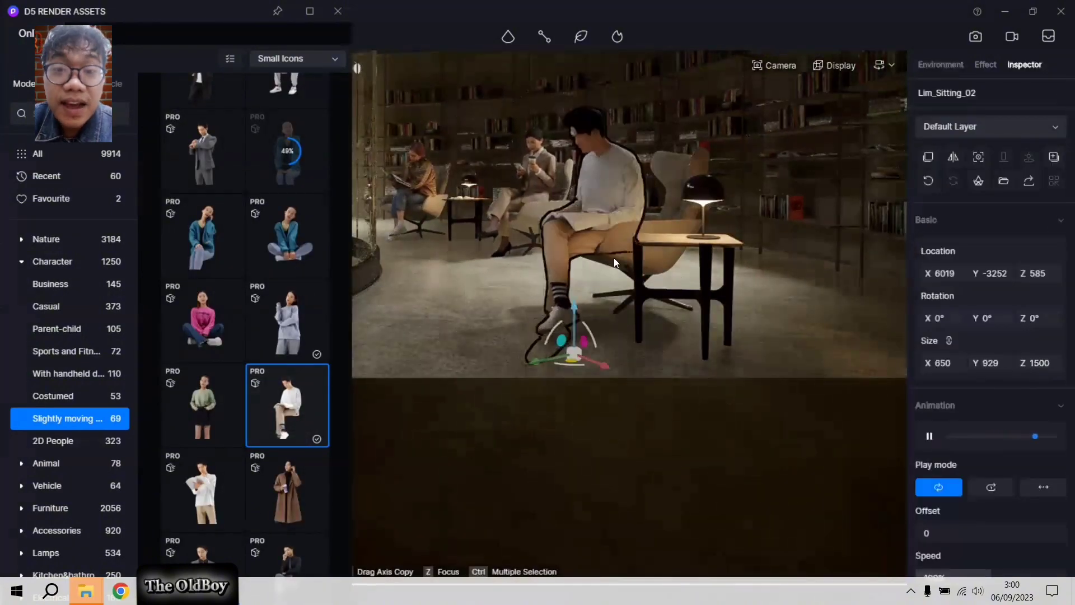
left_click_drag(571, 364, 557, 356)
Set the Z size of the seated woman in the suit to 1200 and of the reading woman to 1100
right_click_drag(565, 262, 600, 267)
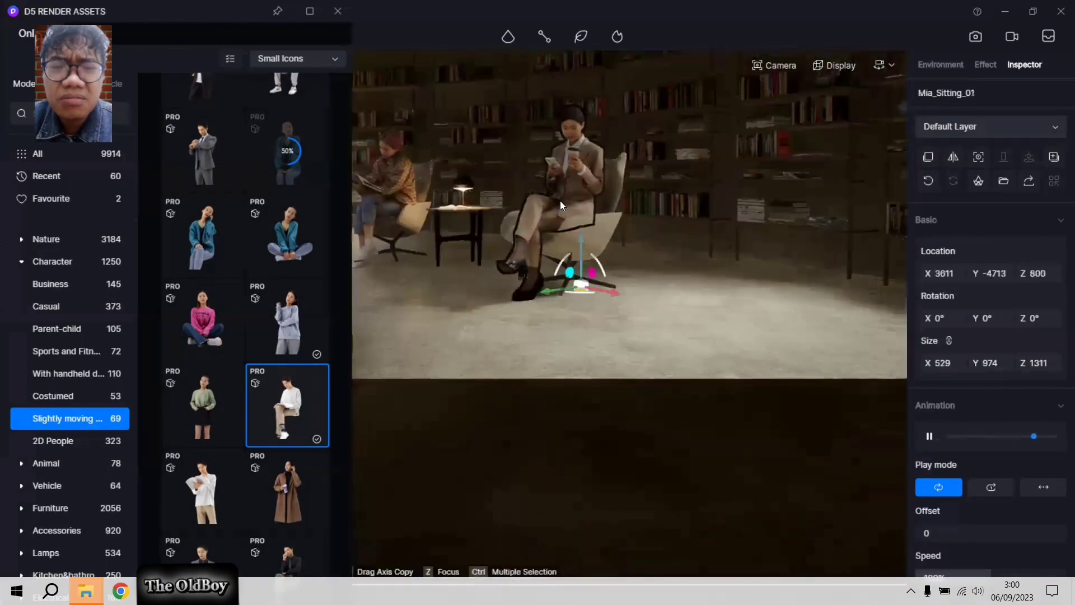
left_click(1035, 363)
type("1200")
key("Return")
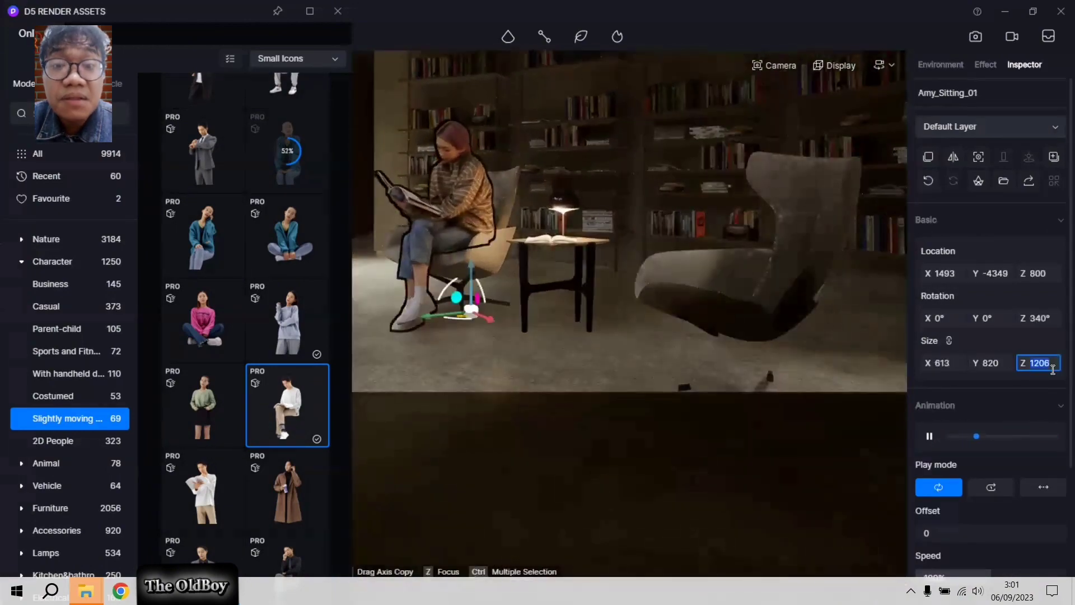
type("1100")
key("Return")
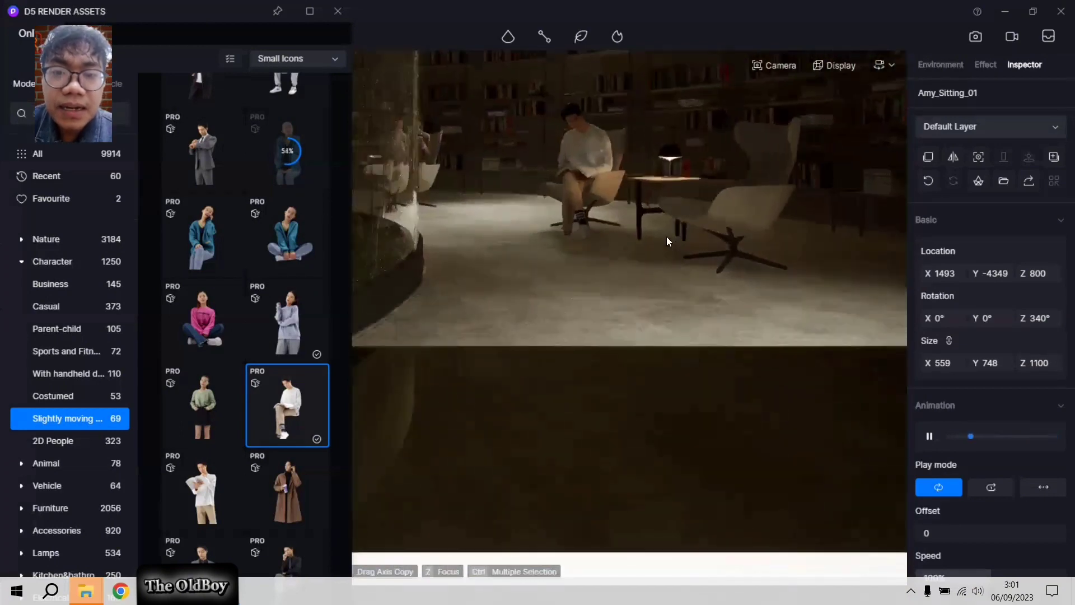
Set the Z size of the seated long-haired woman in jeans to 1100 and move her onto the nearest lounge chair
scroll(221, 443, "down", 5)
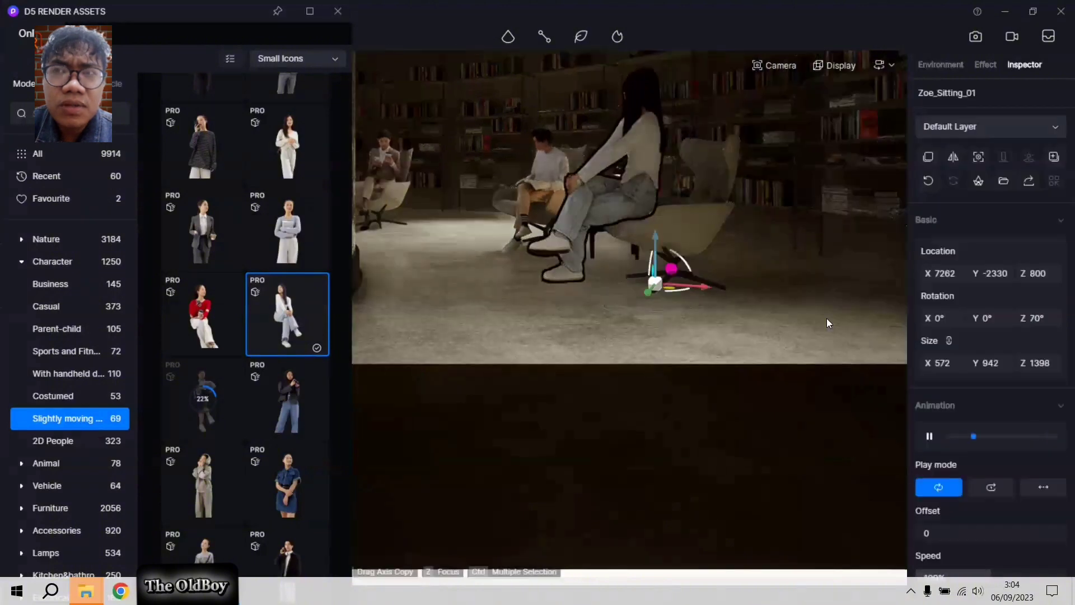
double_click(1041, 363)
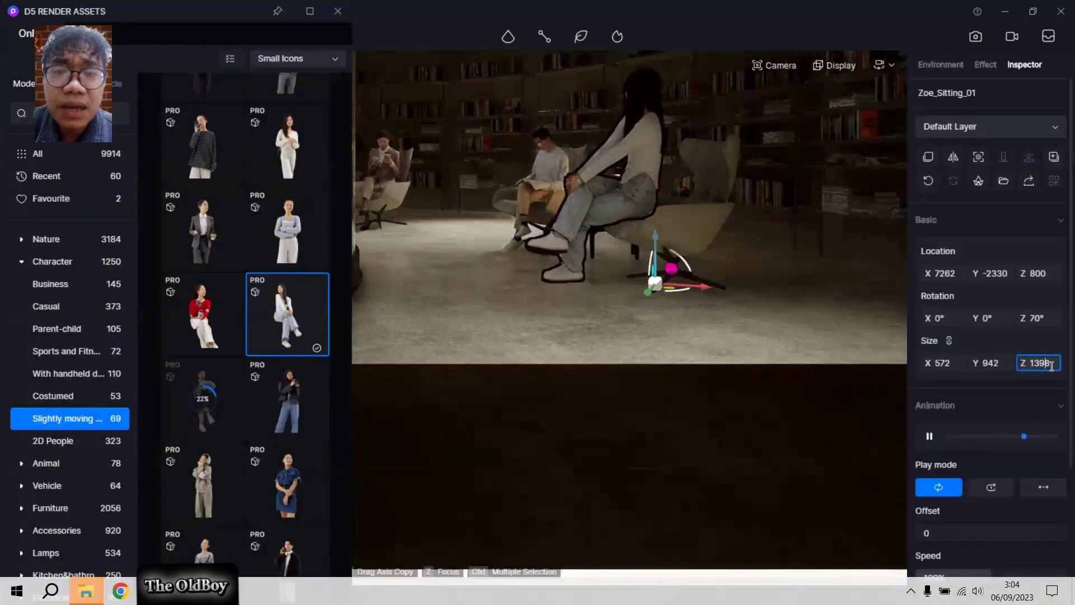
type("1100")
key("Return")
left_click_drag(685, 288, 694, 287)
mouse_move(686, 290)
left_mouse_down()
mouse_move(702, 292)
mouse_move(695, 287)
left_mouse_up()
left_click_drag(668, 264, 700, 286)
left_click(631, 311)
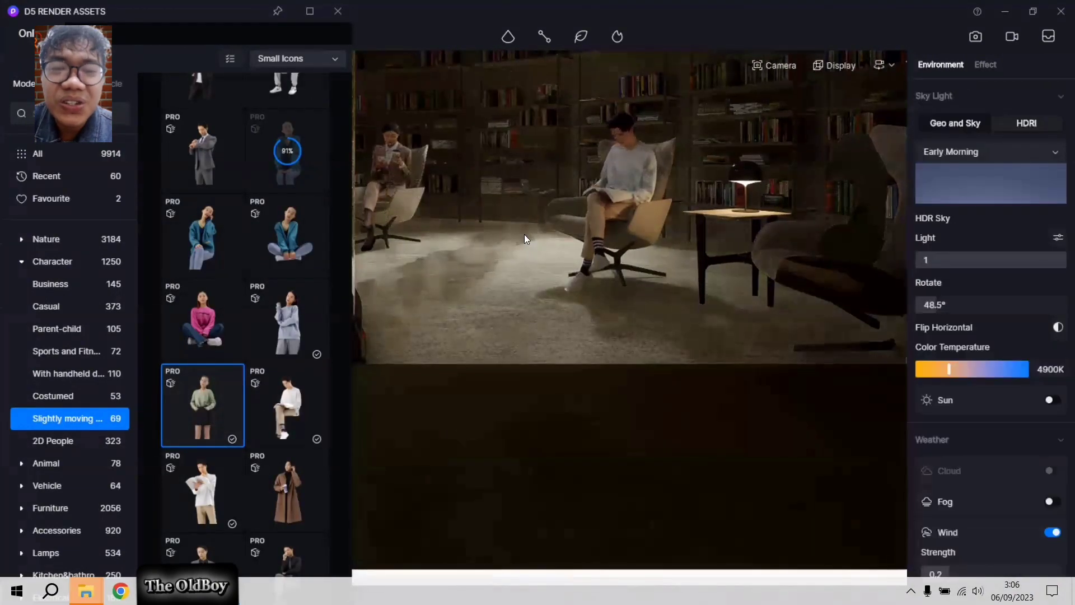
Place the standing woman in a green top and black skirt behind the reading man and set her Z size to 1200
left_click(524, 234)
left_click(1036, 365)
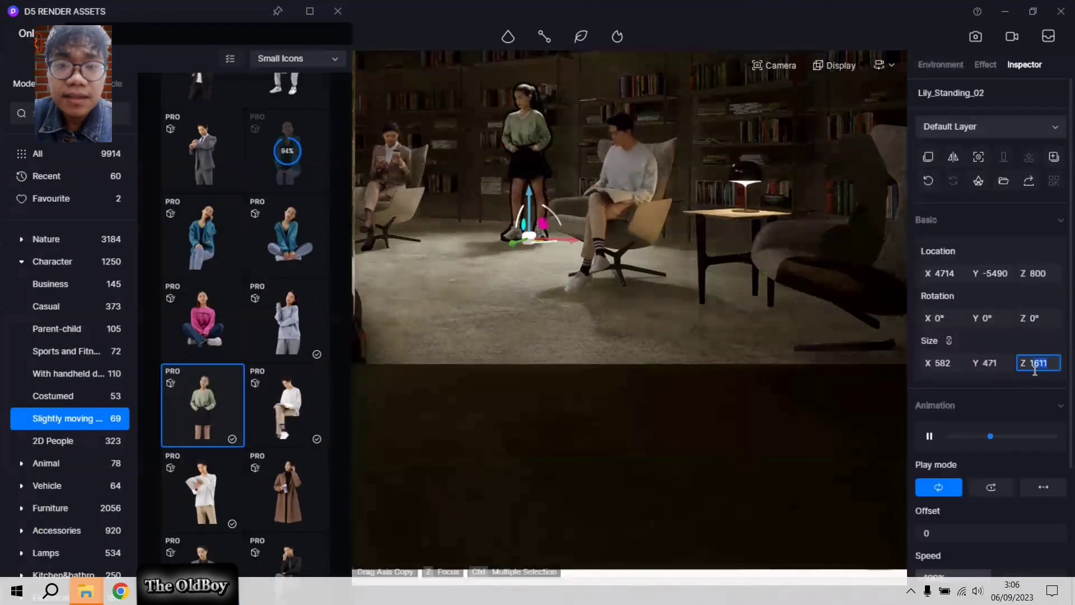
type("1200")
key("Return")
Move the standing woman in the green top toward the glass planter and turn her slightly
left_click_drag(542, 237, 545, 242)
left_click_drag(554, 246, 559, 247)
left_click_drag(514, 253, 400, 335)
Place the standing woman in a white sweater and skirt in the foreground facing the glass planter, with a Z size of 1200
right_click_drag(504, 336, 448, 343)
scroll(533, 264, "down", 5)
right_click_drag(533, 264, 482, 269)
scroll(271, 487, "down", 6)
scroll(271, 487, "up", 10)
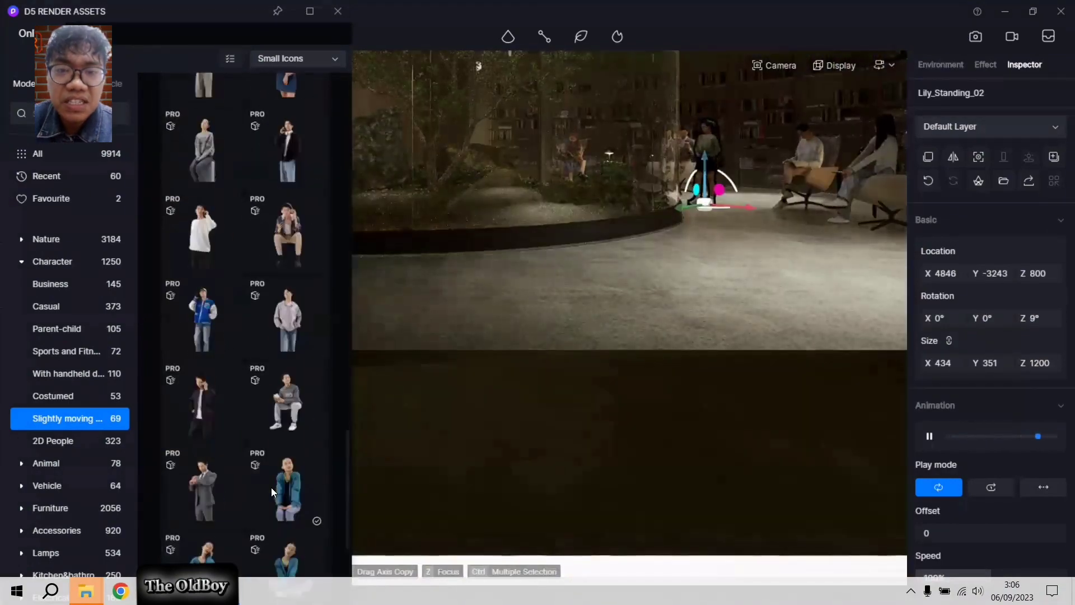
left_click(203, 310)
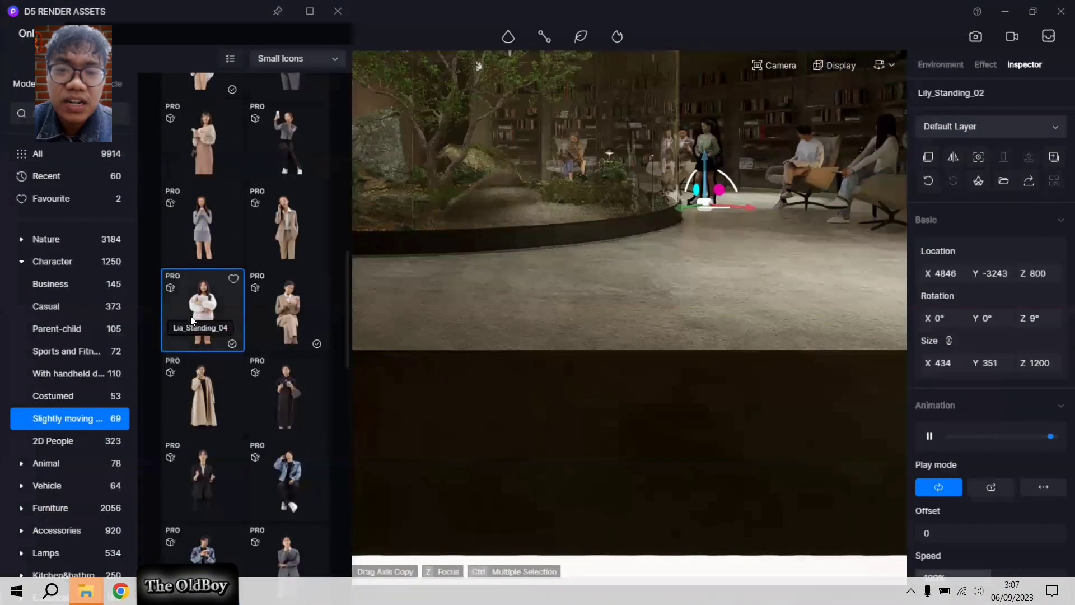
left_click_drag(673, 265, 584, 235)
left_click(1035, 363)
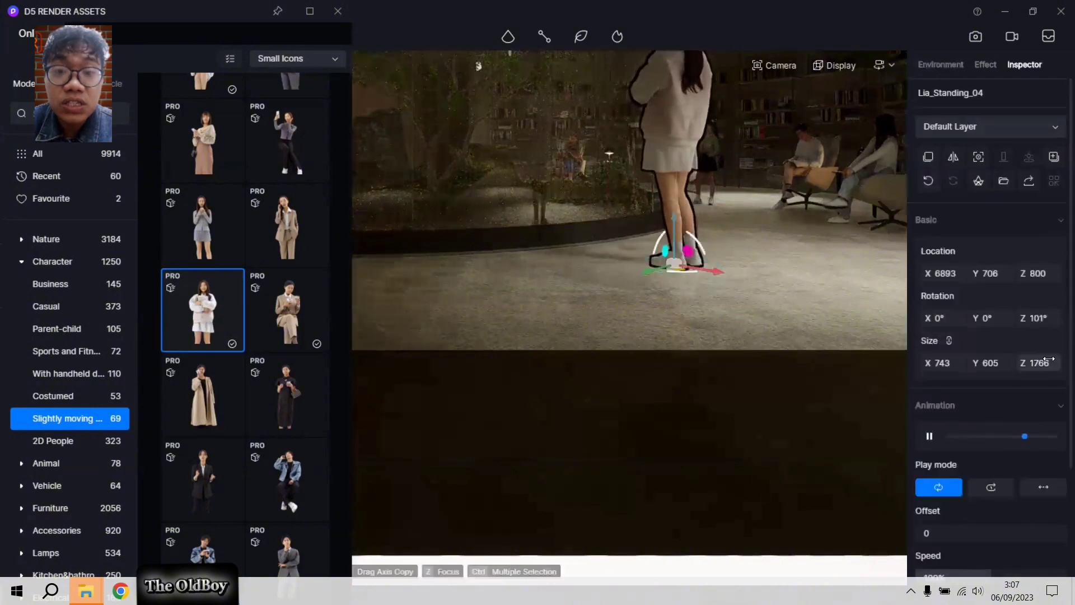
type("1400")
key("Return")
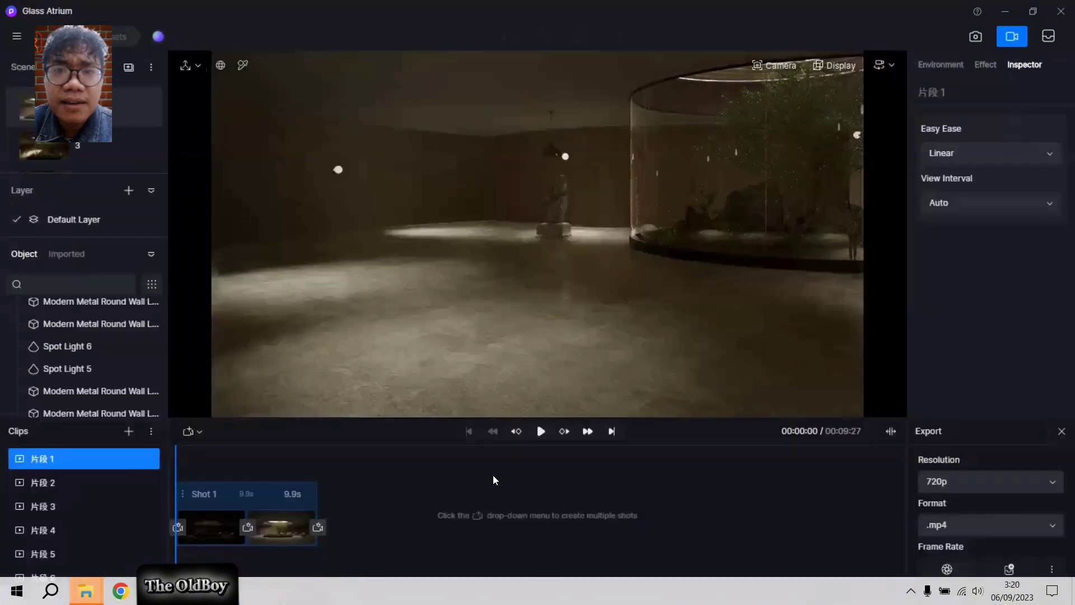
Create a new video clip and add a wide view of the indoor tree and the reading lounge as its first view
right_click_drag(440, 277, 414, 276)
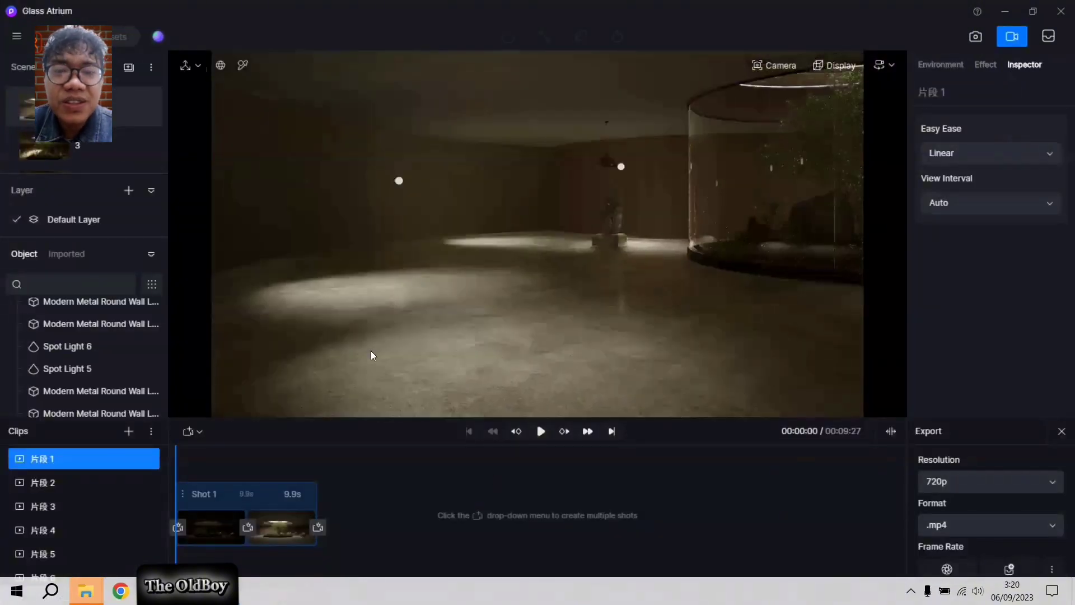
left_click(126, 431)
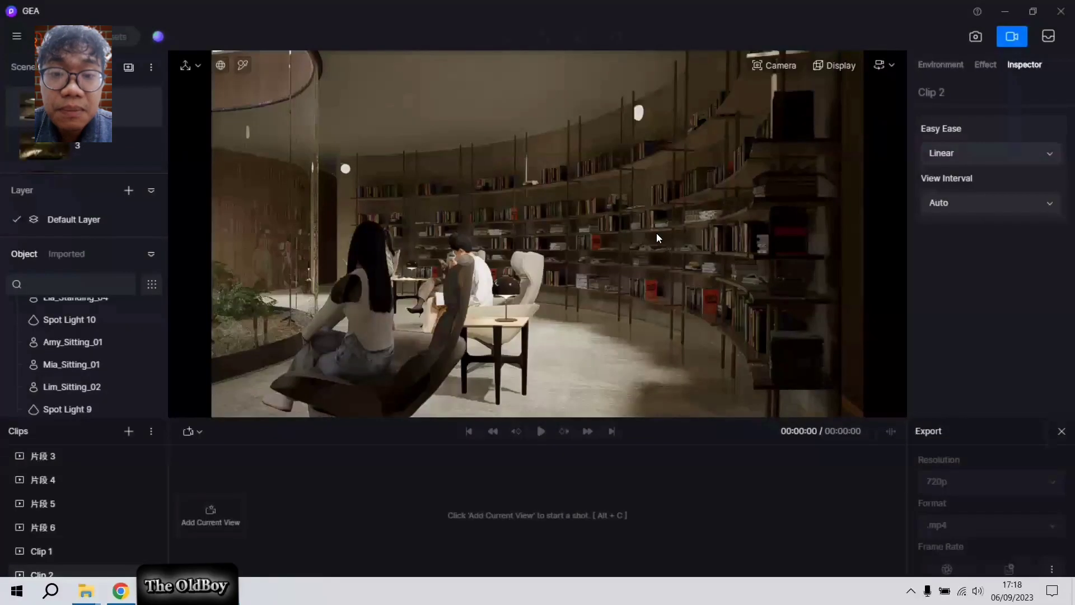
right_click_drag(515, 311, 622, 220)
scroll(592, 340, "down", 4)
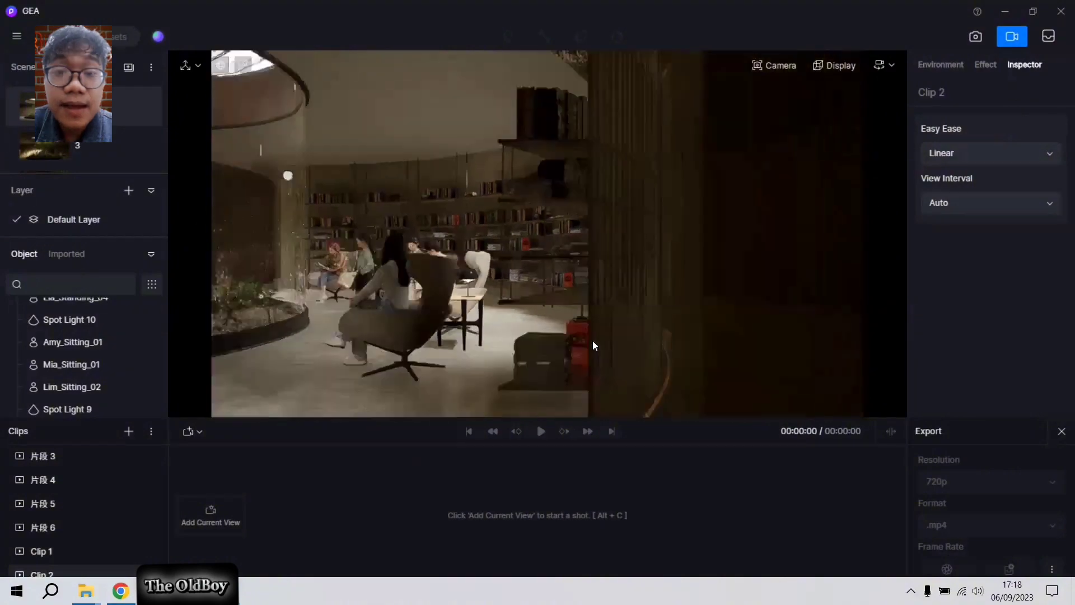
middle_click_drag(593, 340, 770, 337)
scroll(770, 314, "down", 3)
right_click_drag(770, 306, 786, 290)
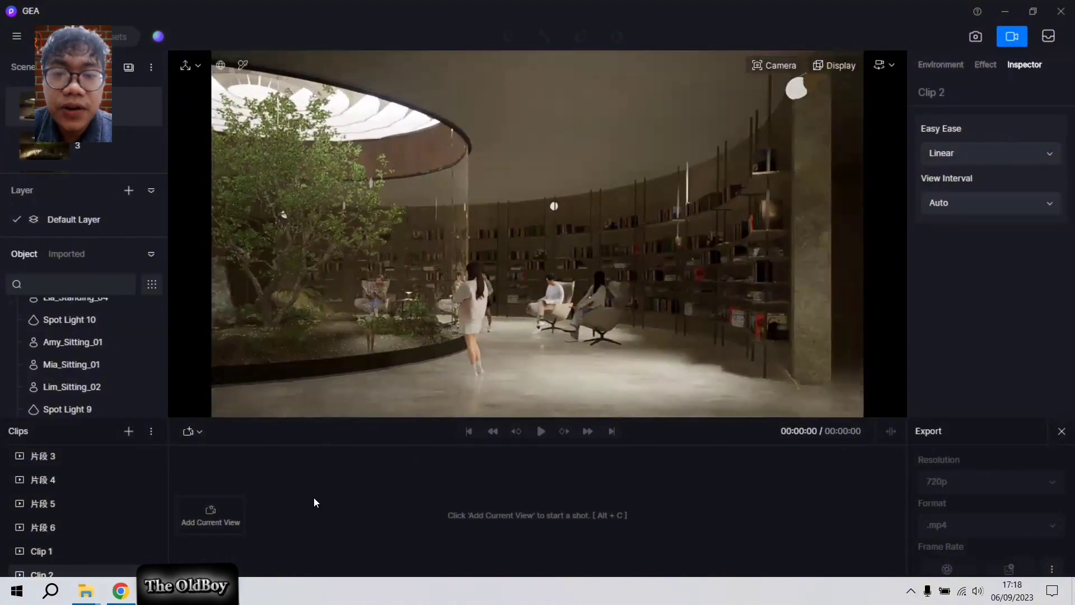
key("q")
key("alt+c")
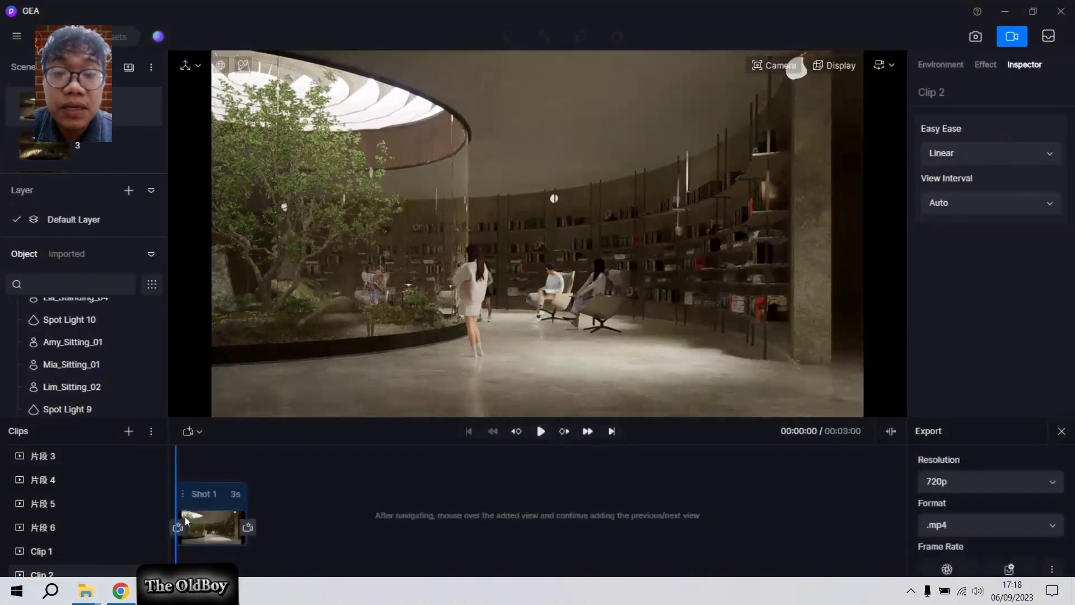
key("ctrl+z")
right_click_drag(515, 295, 557, 312)
key("alt+c")
Add four more views to the shot, advancing the camera past the lounge chairs toward the reading man and the side table
scroll(624, 316, "up", 5)
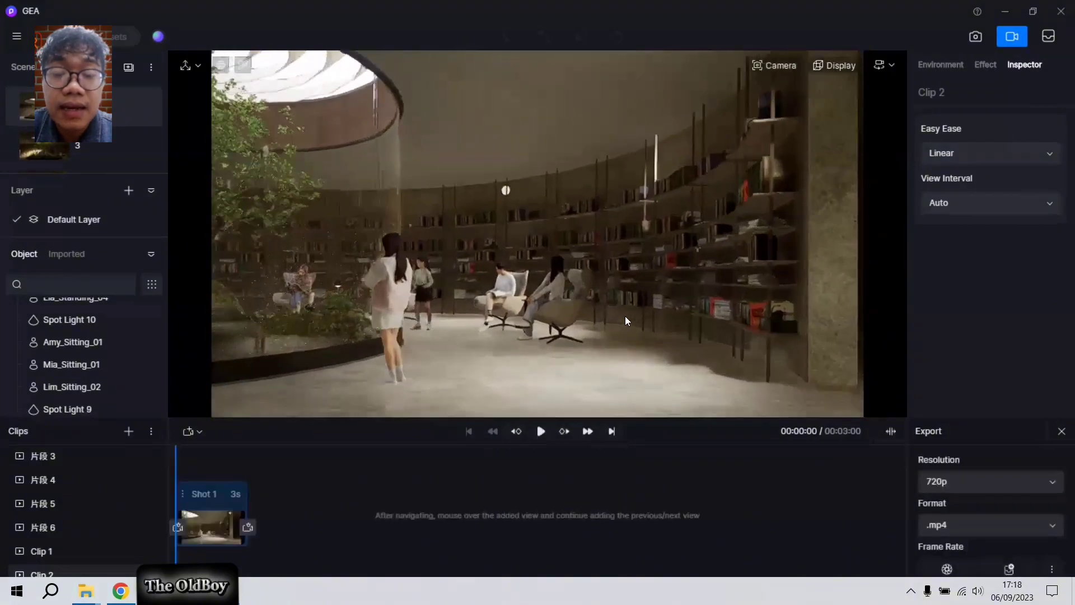
key("alt+c")
key("w")
right_click_drag(680, 312, 407, 312)
left_click(317, 528)
key("w")
key("alt+c")
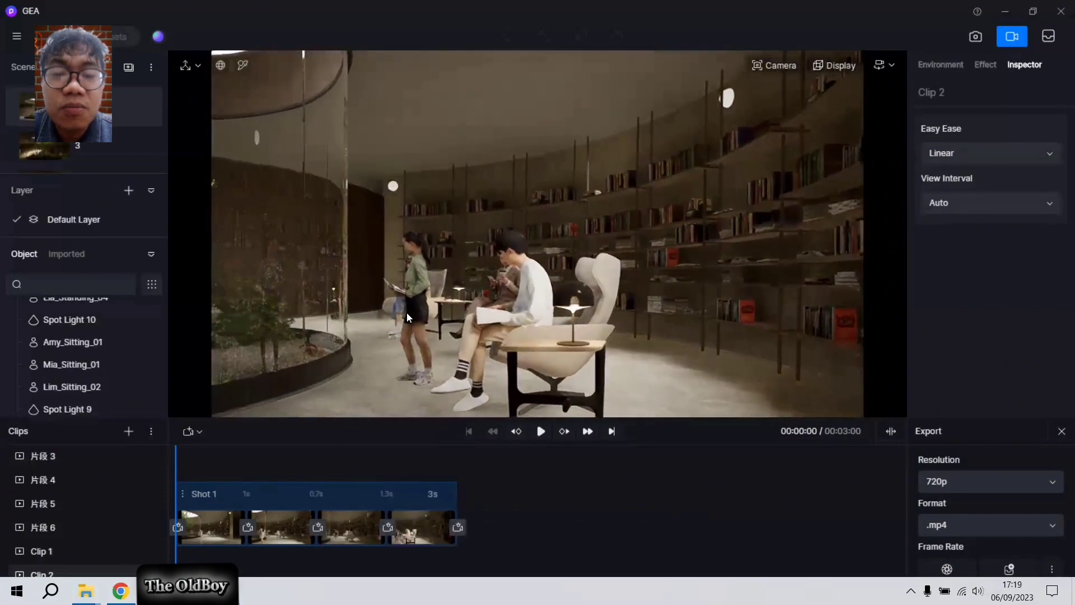
left_click(455, 526)
Set the shot's first view interval to 1.5 s and its second to 1.2 s, previewing the camera movement
left_click(540, 431)
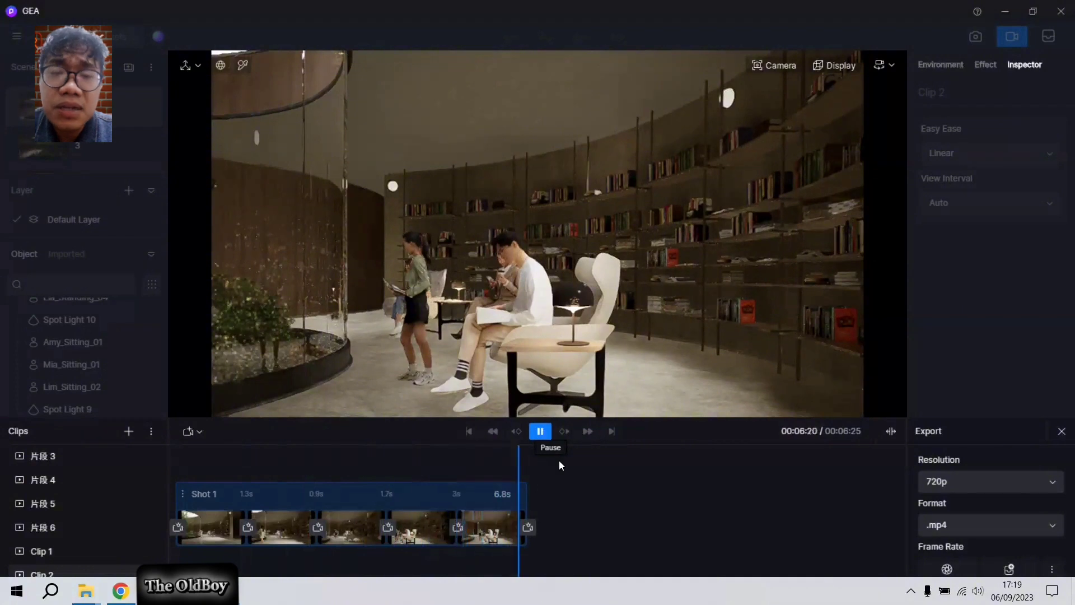
left_click(246, 494)
double_click(247, 494)
type("1.5")
key("Return")
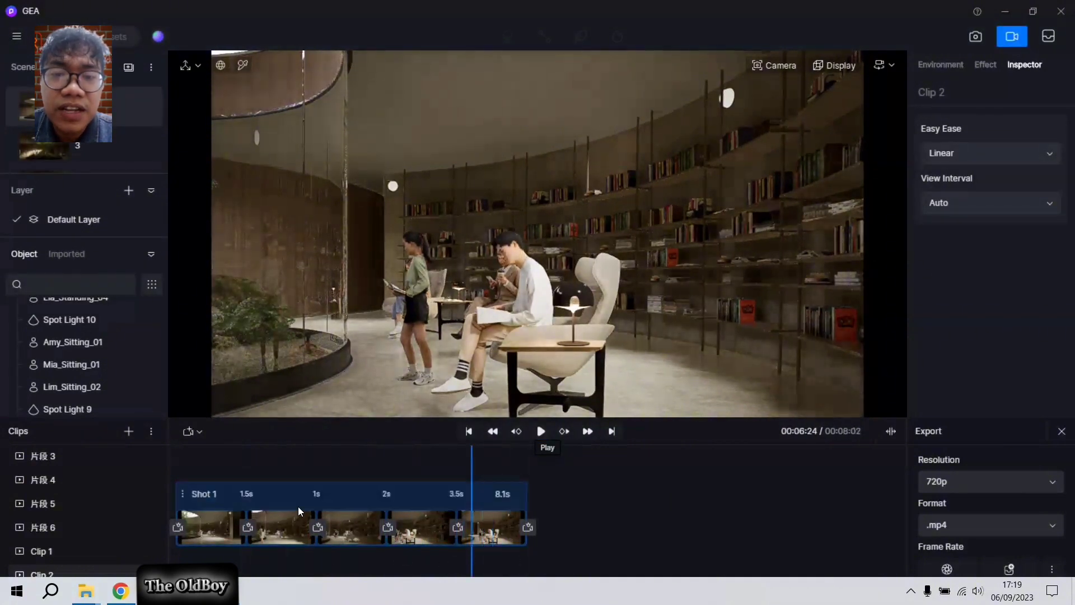
double_click(318, 494)
type("1.2")
left_click(540, 432)
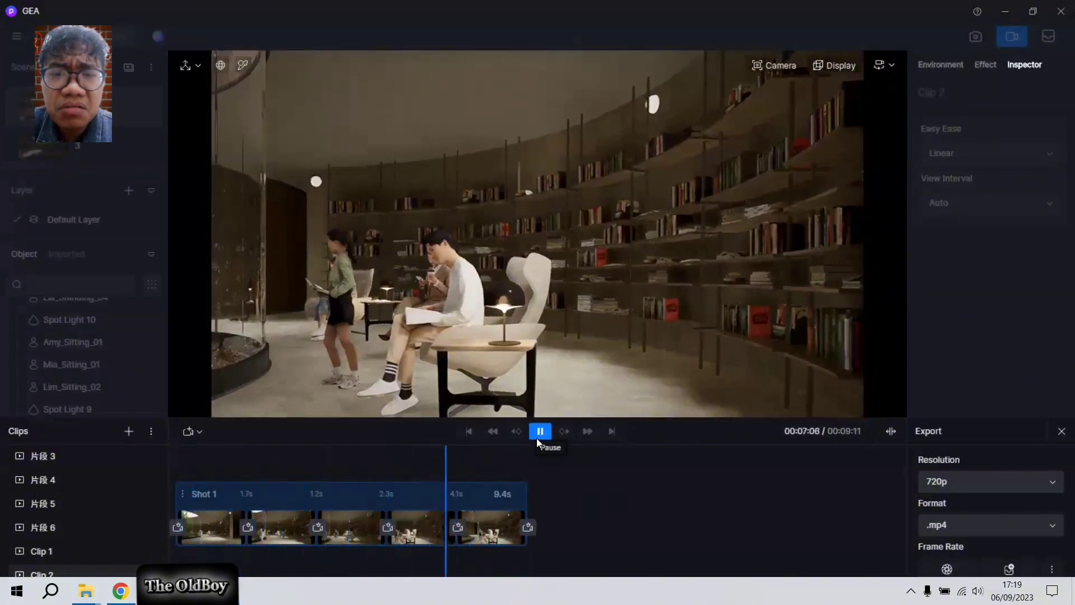
Add a keyframe to the standing woman in white at the clip's start on the object timeline, and select the seated long-haired woman
left_click(891, 431)
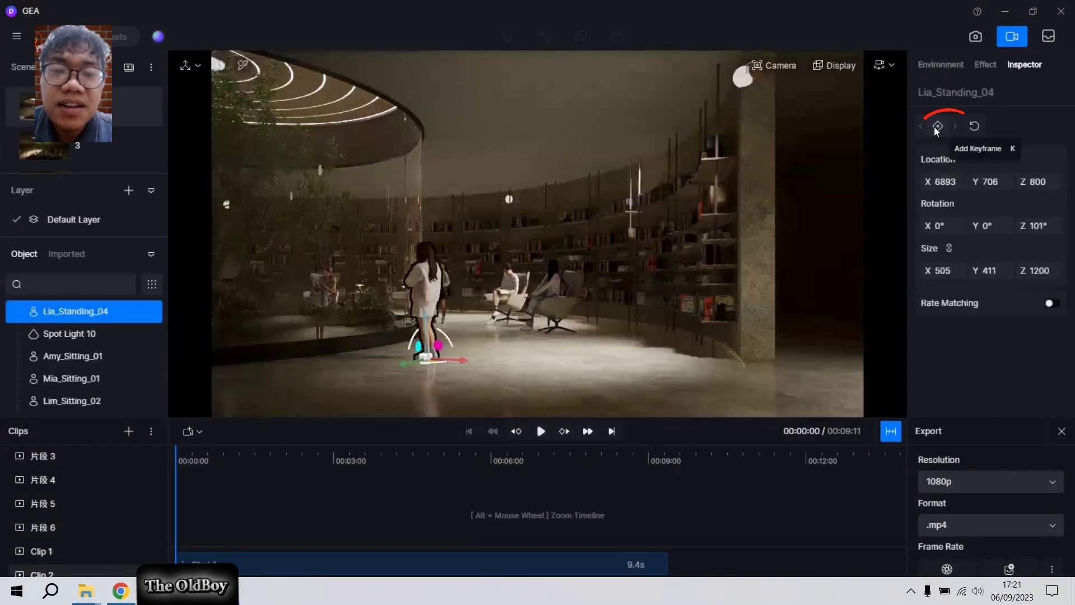
left_click(937, 127)
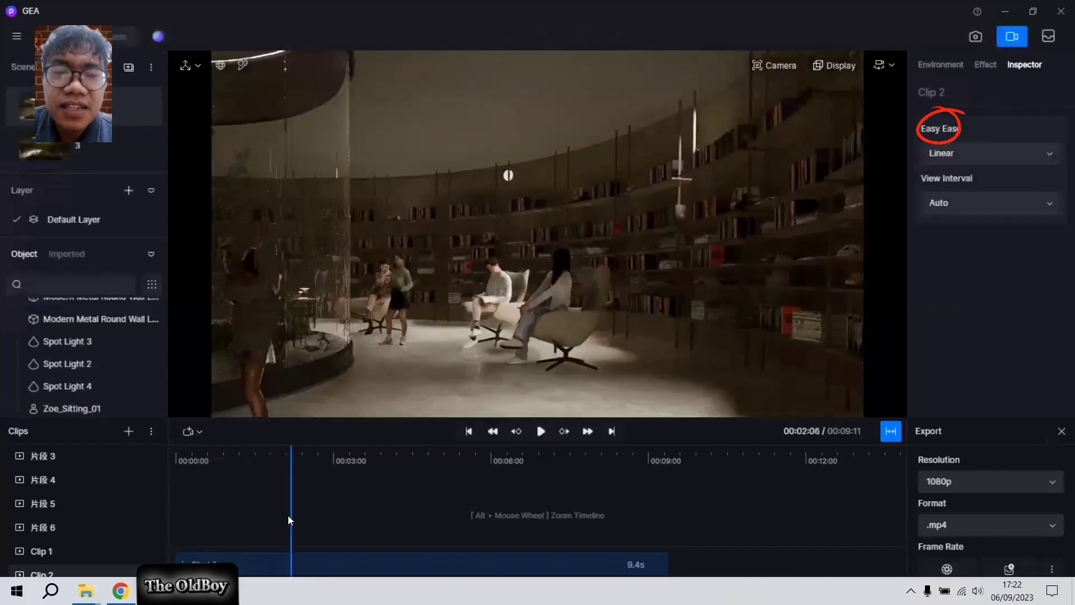
left_click(549, 289)
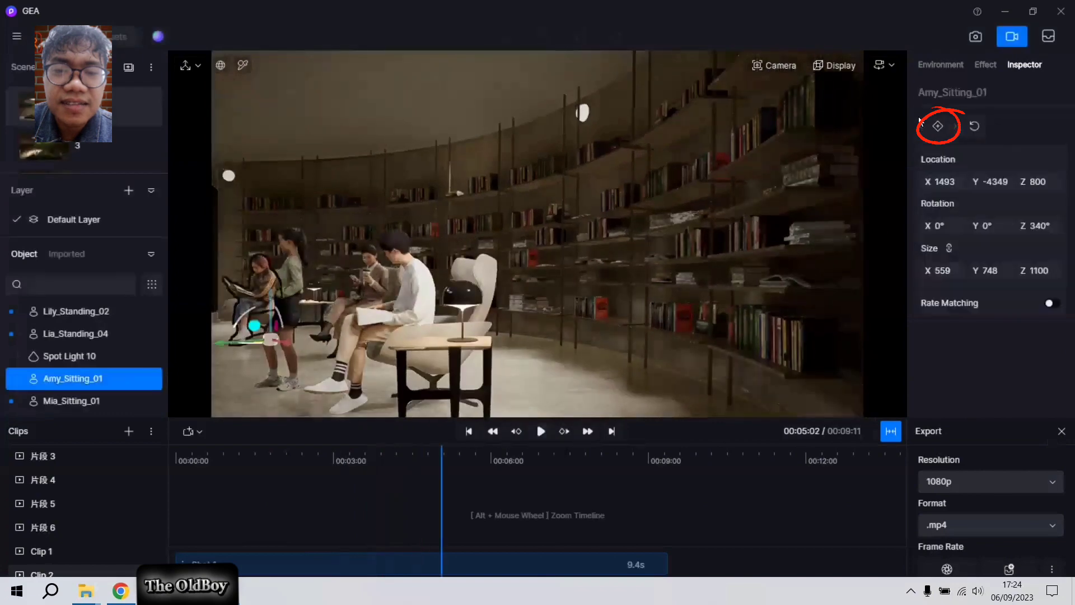
Keyframe the seated reading woman by the planter around 00:05:01, set her Z size to -1 there, and shift her end keyframe later
left_click(938, 127)
left_click(1050, 270)
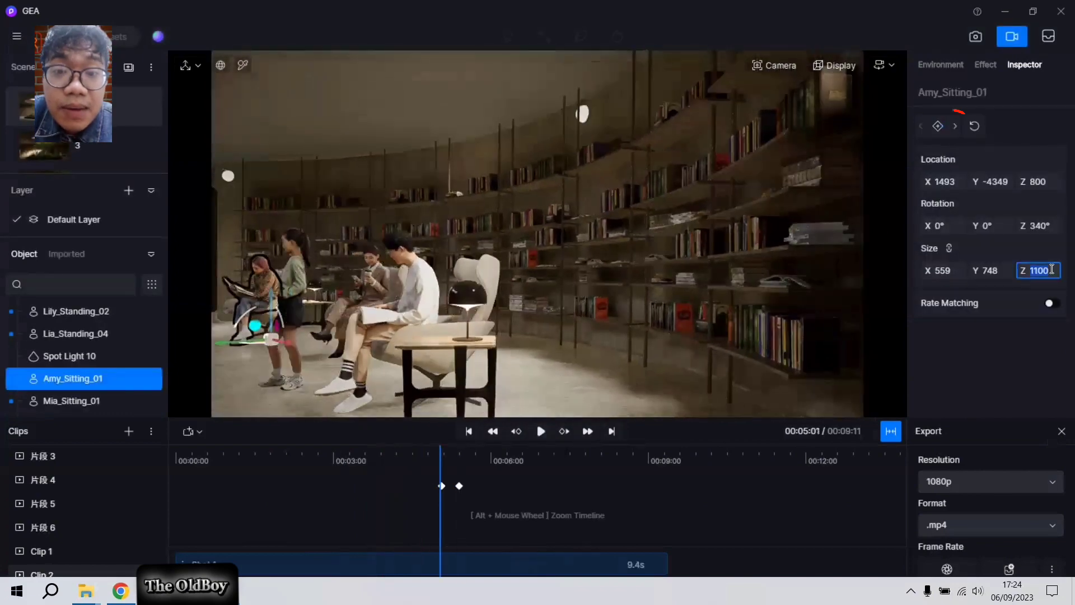
type("-1")
left_click_drag(459, 486, 486, 491)
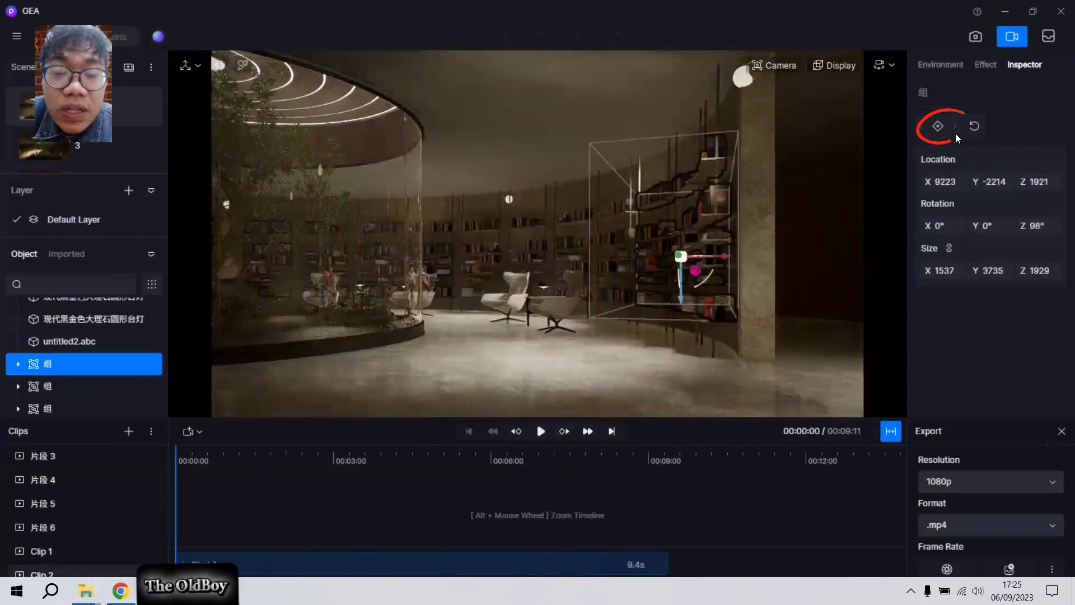
Keyframe the book group on the nearest shelf at the clip's start, shift its end keyframe to about 00:00:29, and preview the animation
left_click(938, 126)
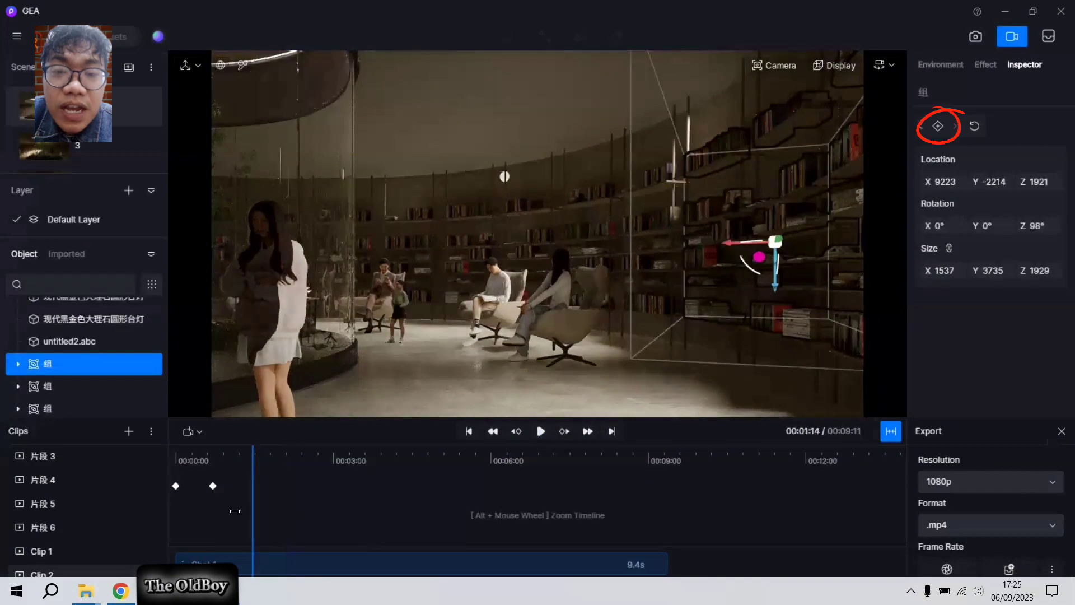
left_click(217, 486)
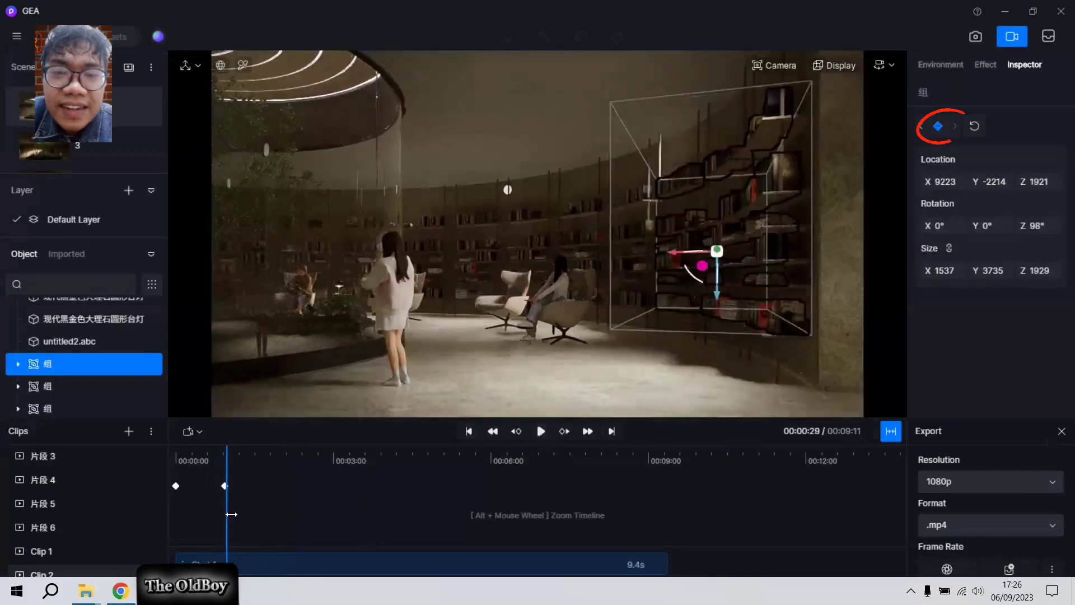
left_click(540, 432)
left_click(540, 431)
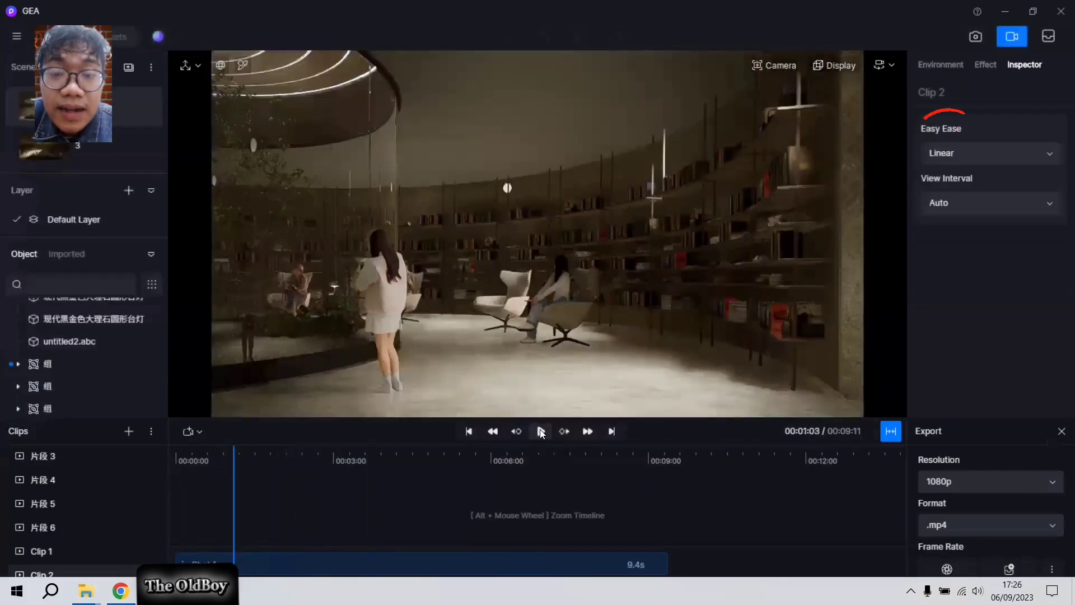
Keyframe the book group on the central shelves from 00:01:26 and move its end keyframe slightly later, checking the playback
left_click(667, 207)
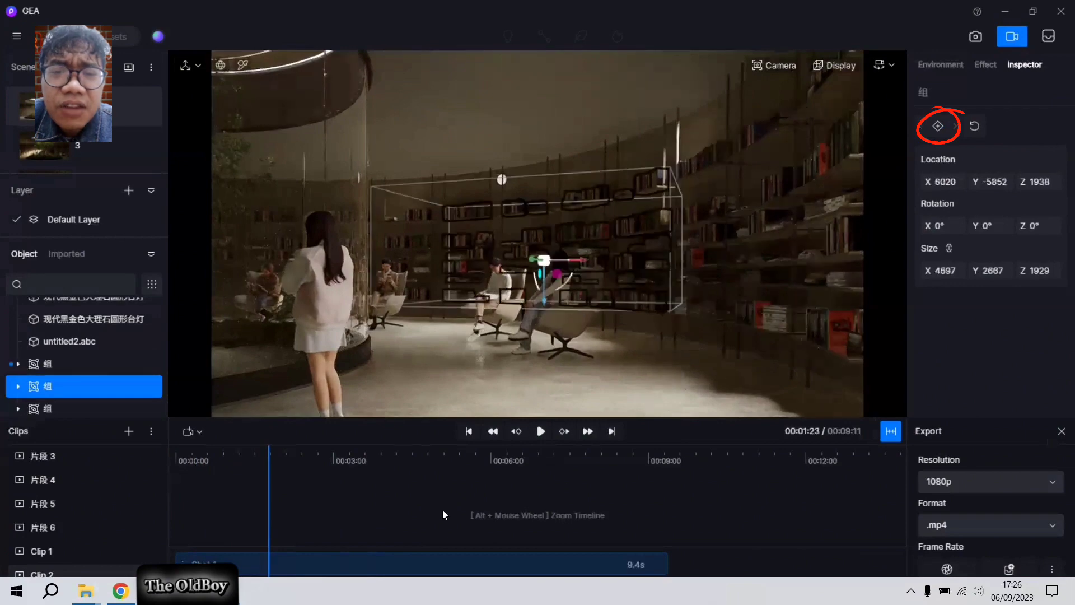
left_click_drag(266, 518, 327, 525)
left_click(540, 431)
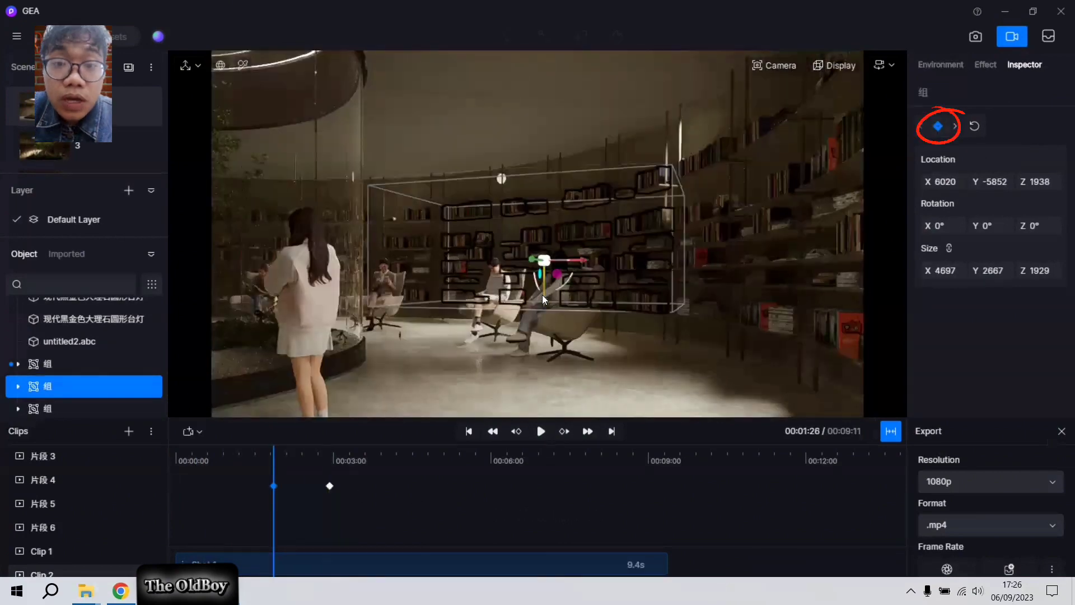
left_click(541, 431)
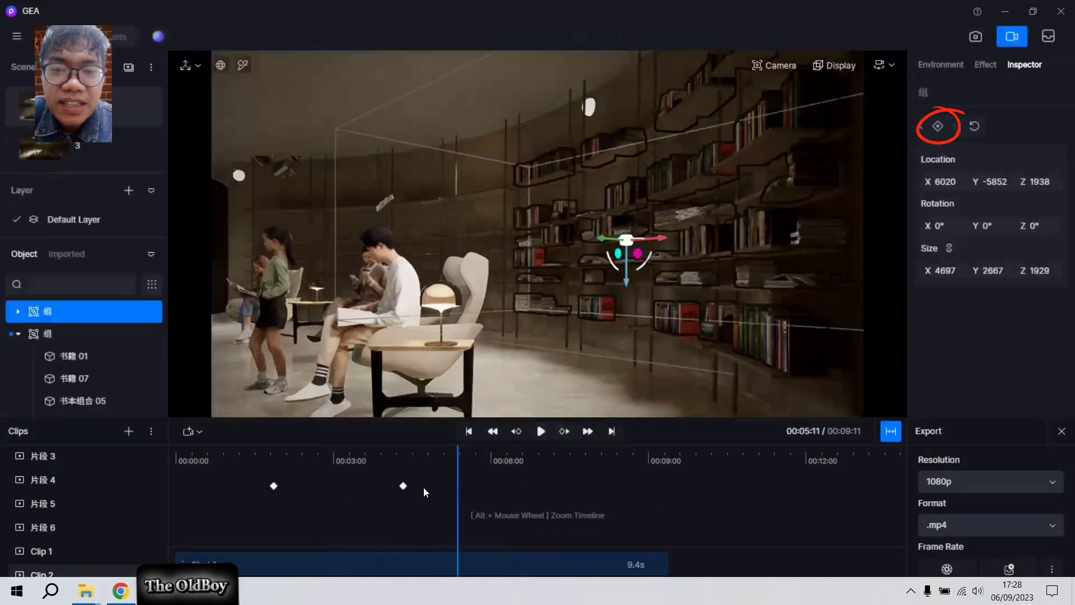
left_click_drag(406, 487, 425, 487)
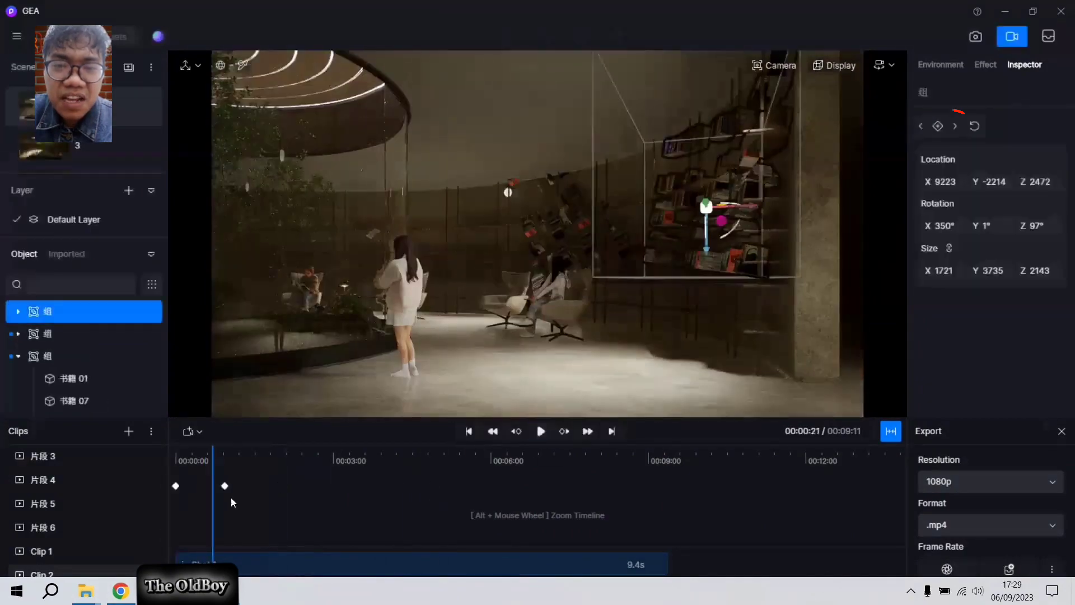
Preview the flying books and adjust the pose of the central book group at 00:02:26
left_click(540, 431)
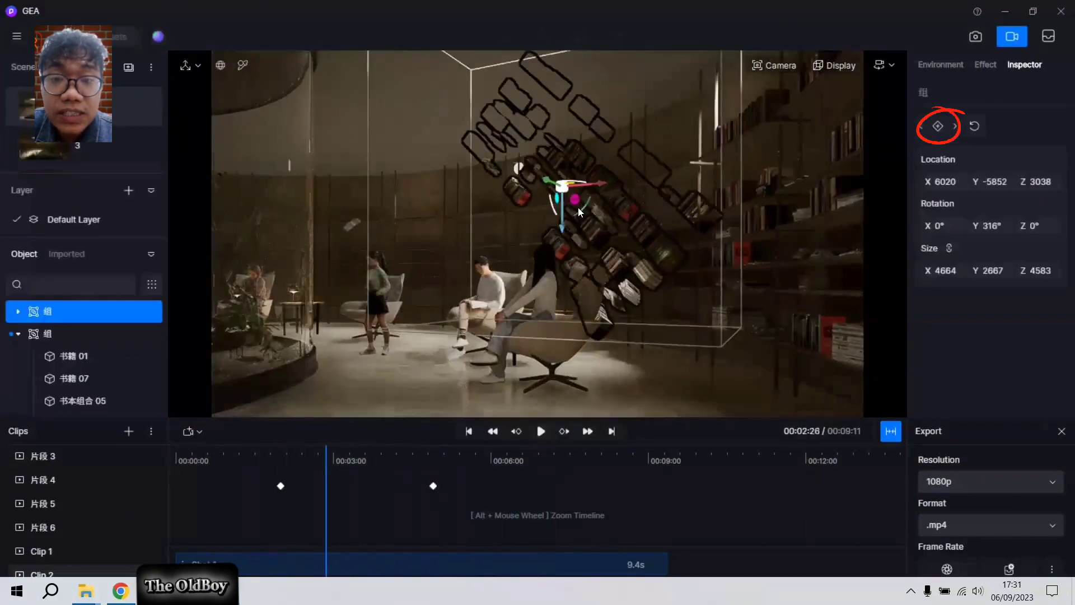
left_click_drag(565, 112, 593, 93)
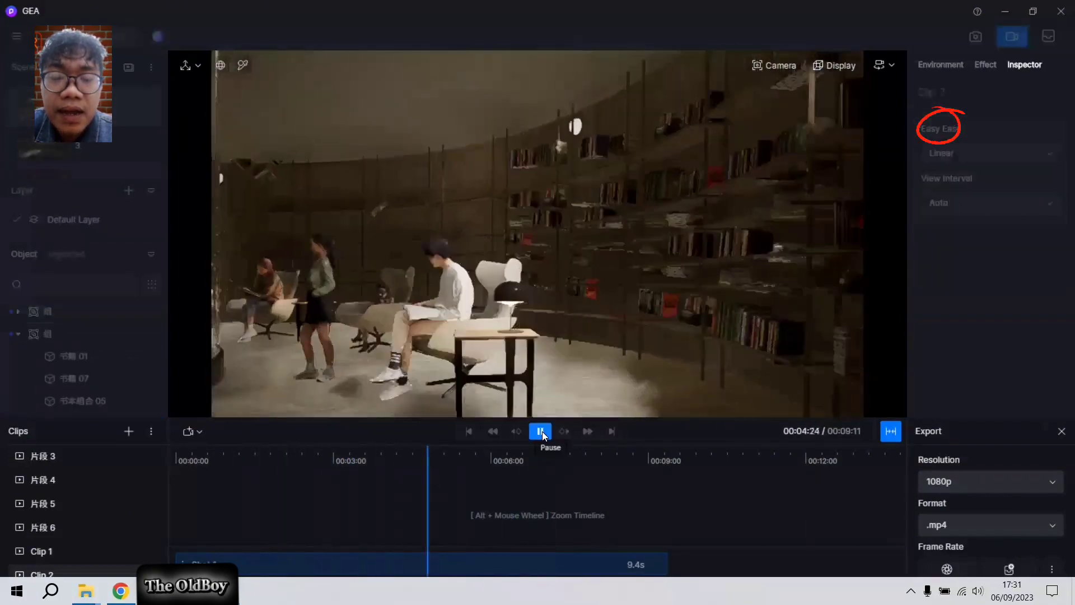